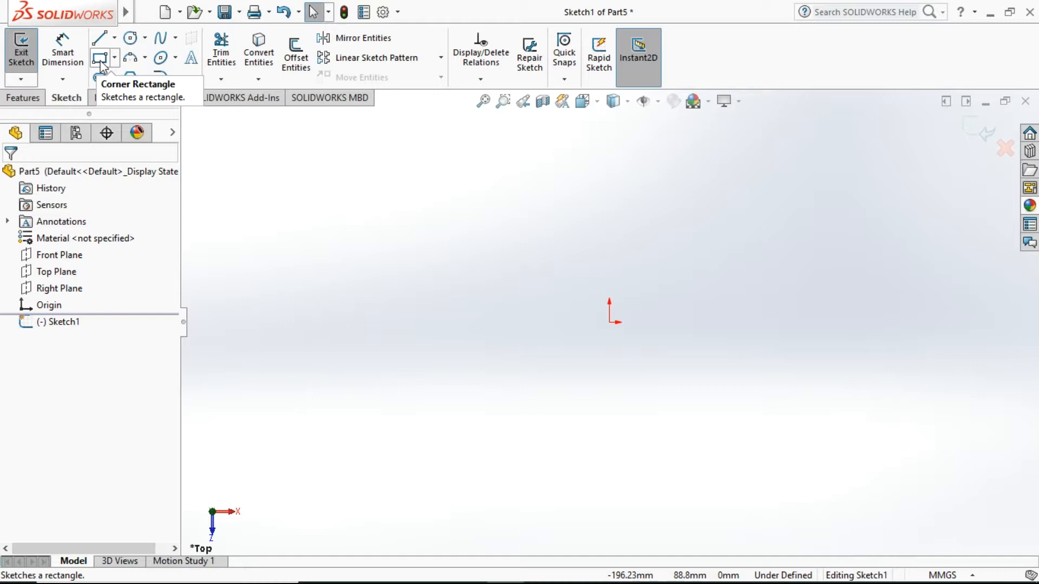
Sketch a center rectangle about 117 mm wide, centered on the origin of the Top Plane sketch.
click(100, 61)
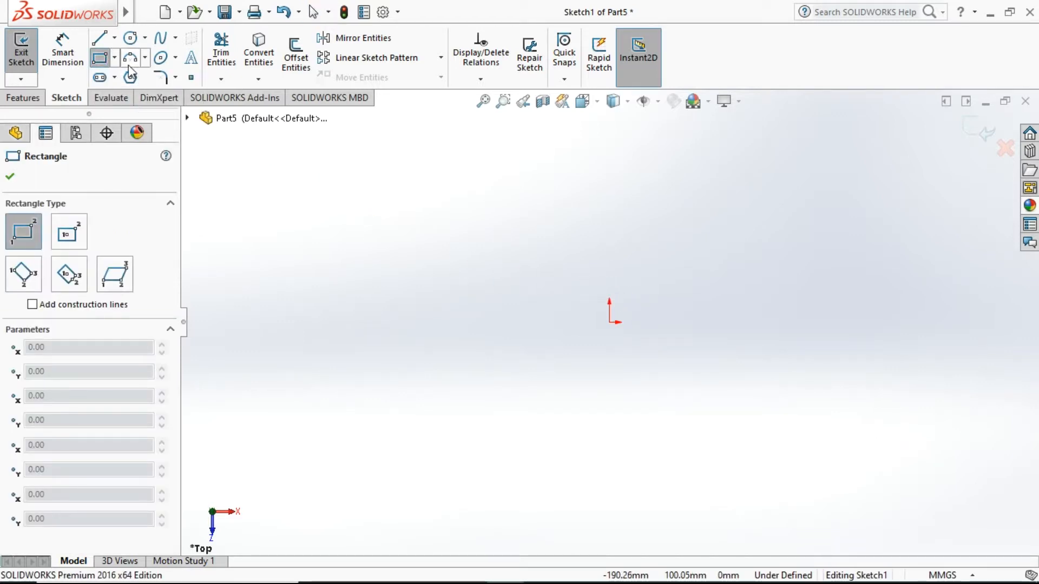
click(115, 58)
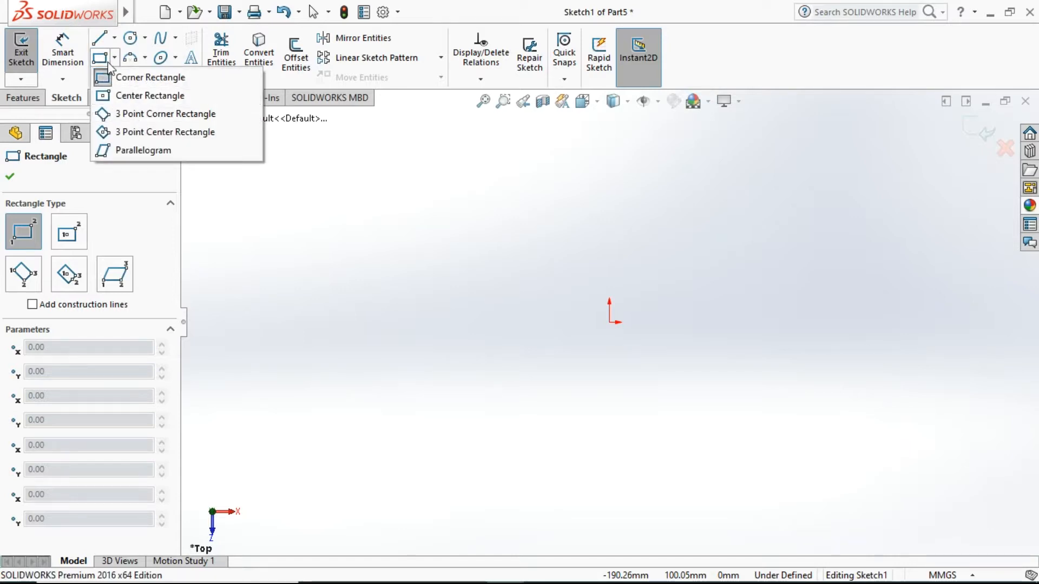
click(148, 96)
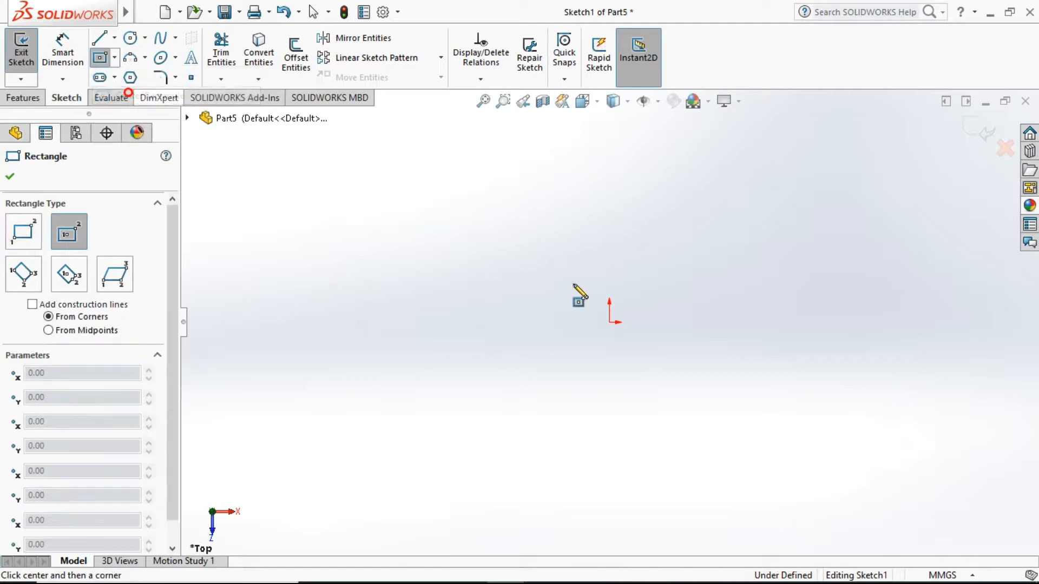
click(609, 322)
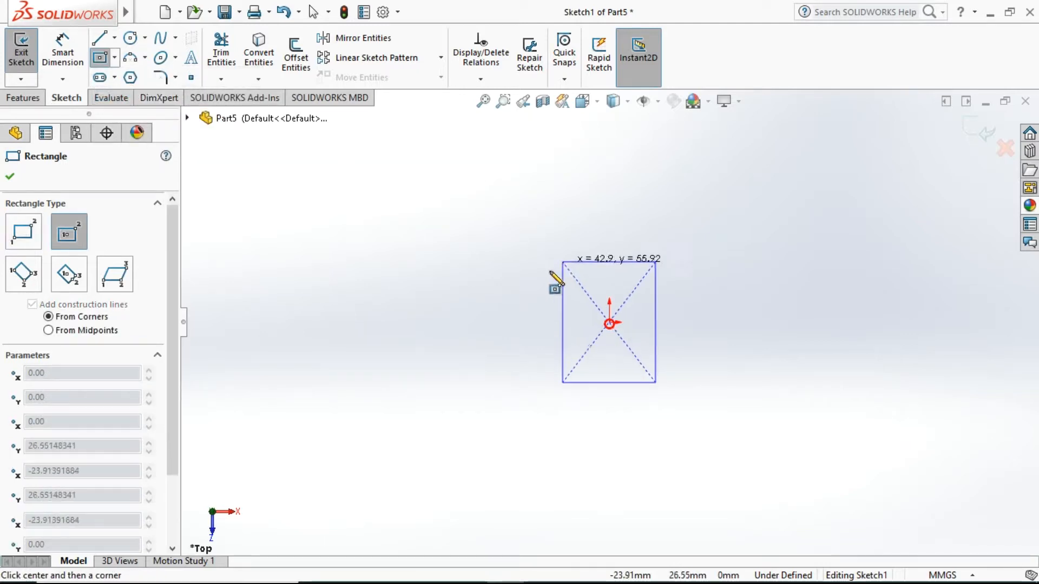
click(483, 265)
right_click(564, 219)
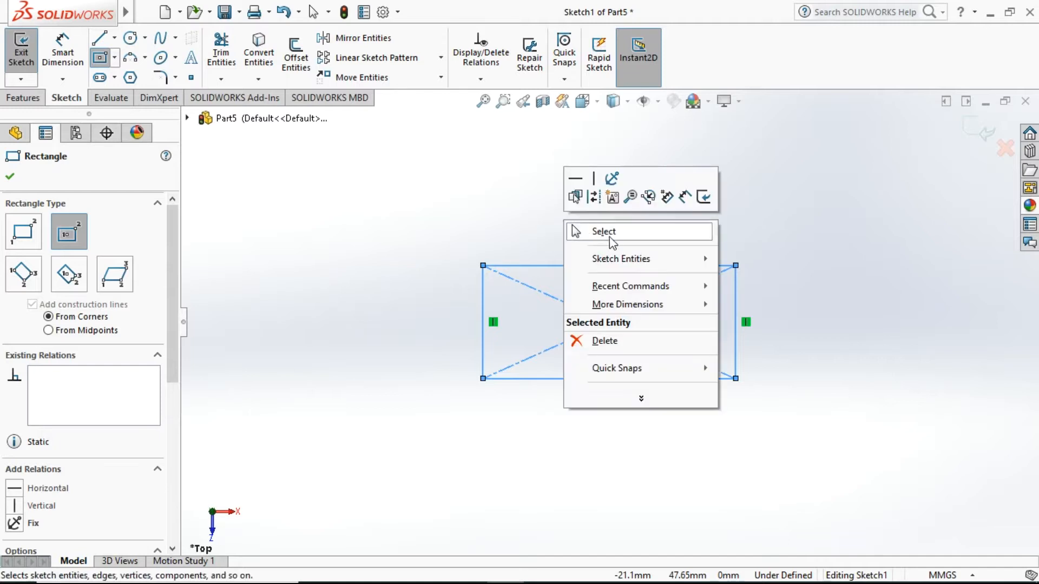
click(611, 231)
click(460, 155)
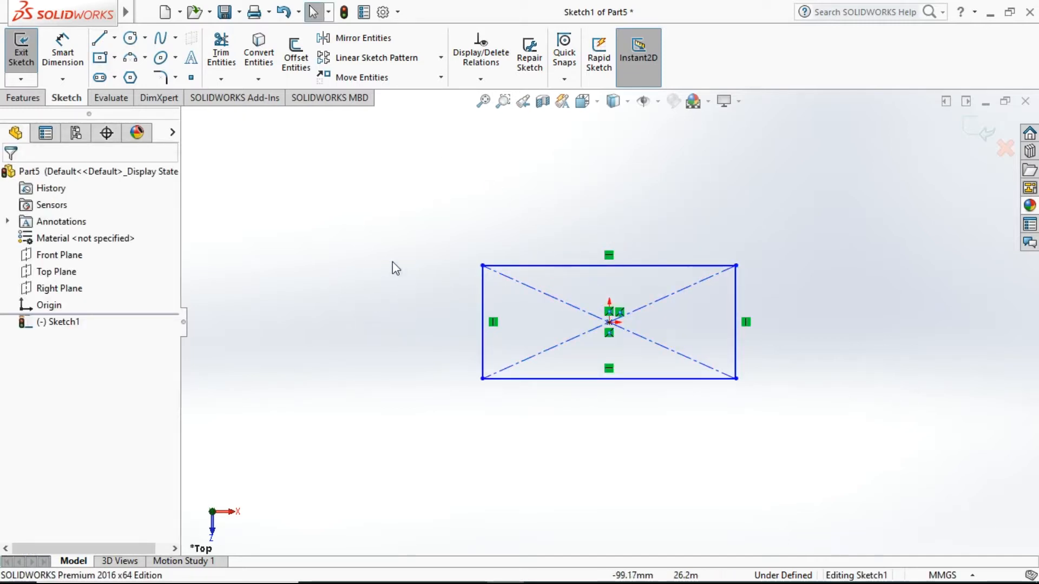
Dimension the rectangle's upper horizontal edge to 60 mm.
click(66, 51)
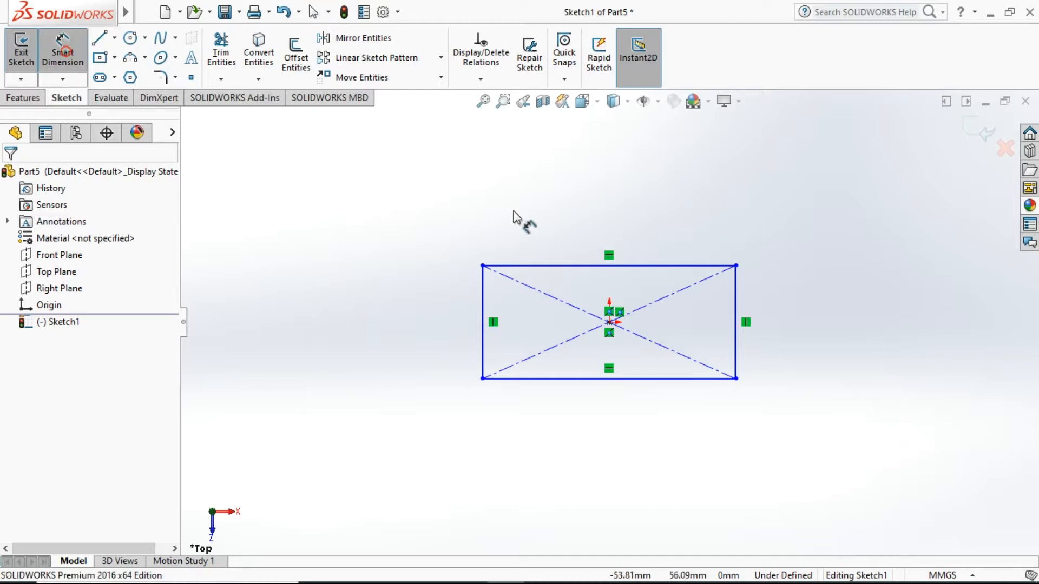
click(585, 265)
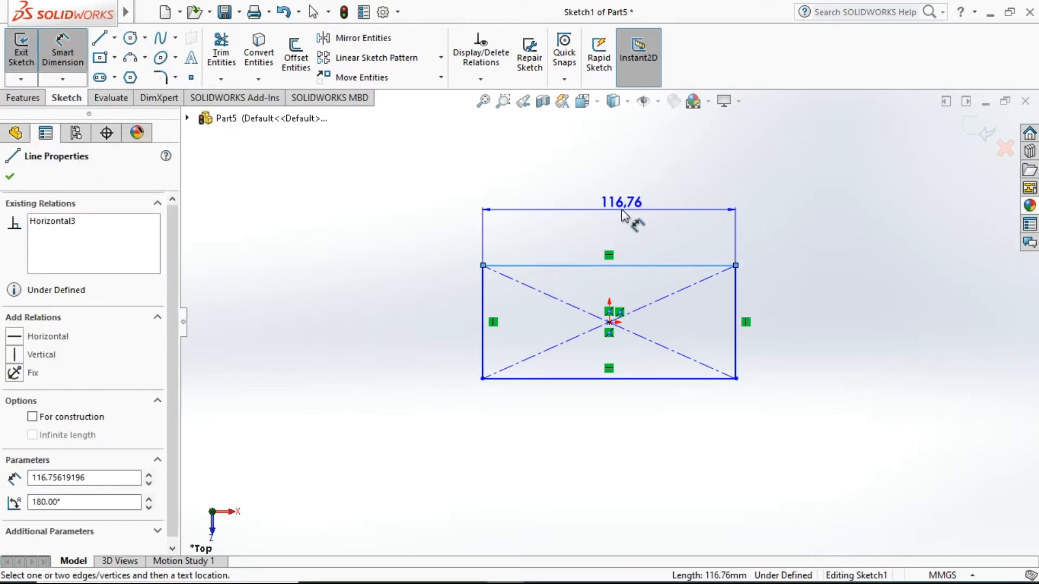
click(623, 214)
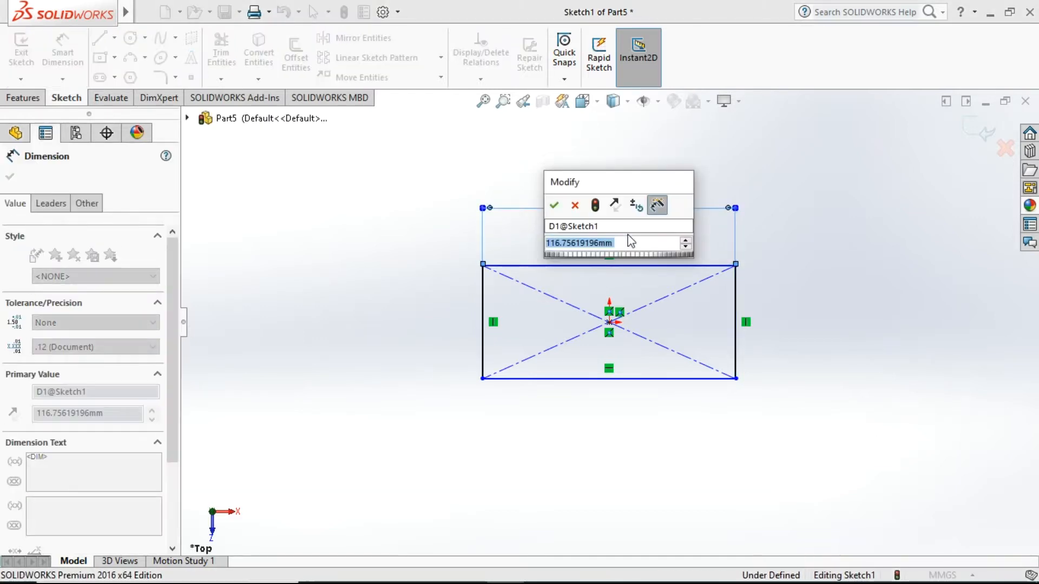
text(60mm)
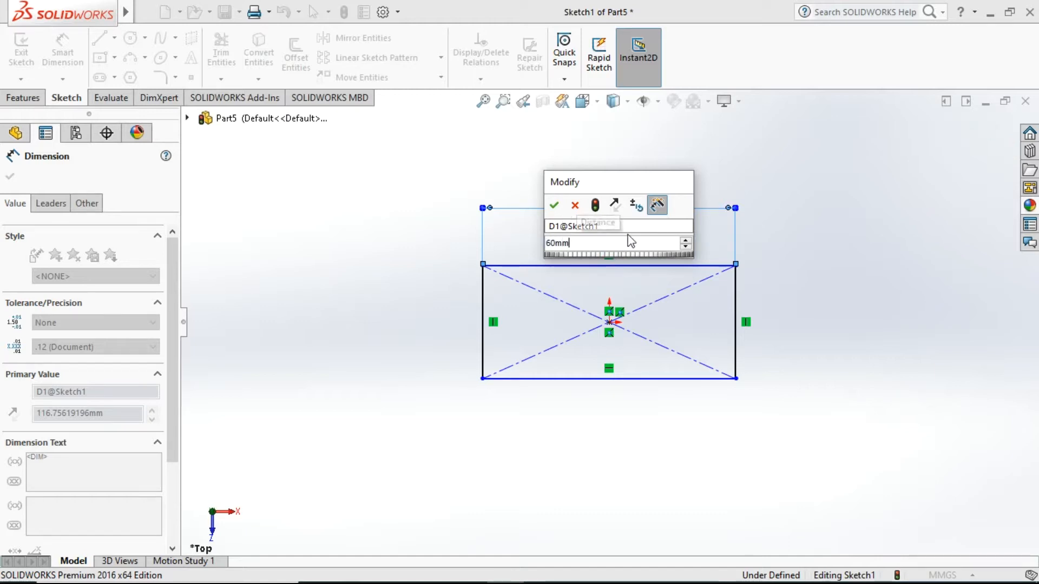
click(553, 205)
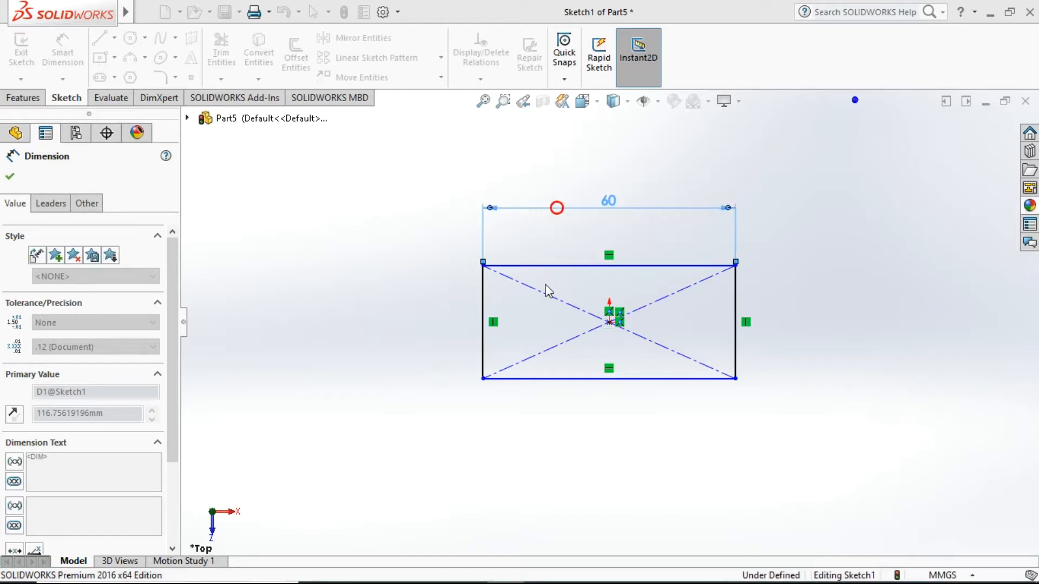
Dimension the rectangle's left vertical edge to 30 mm and finish dimensioning.
click(485, 300)
click(419, 314)
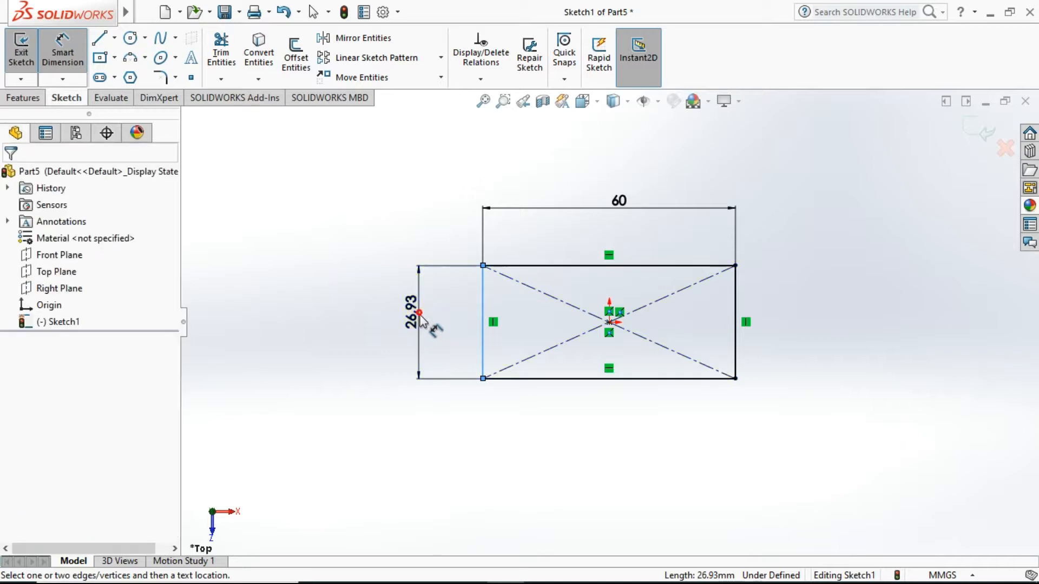
text(3)
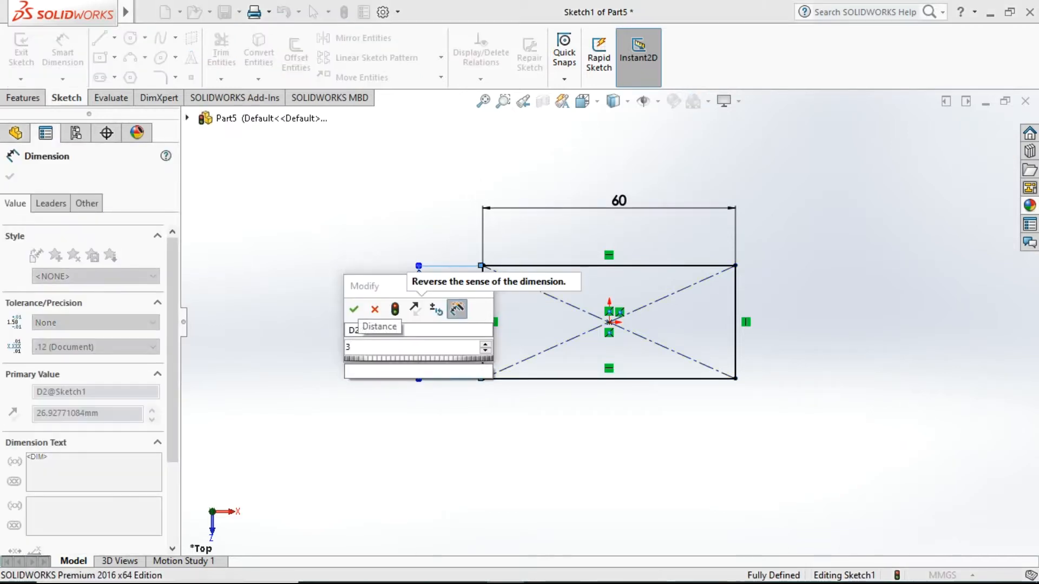
text(0mm)
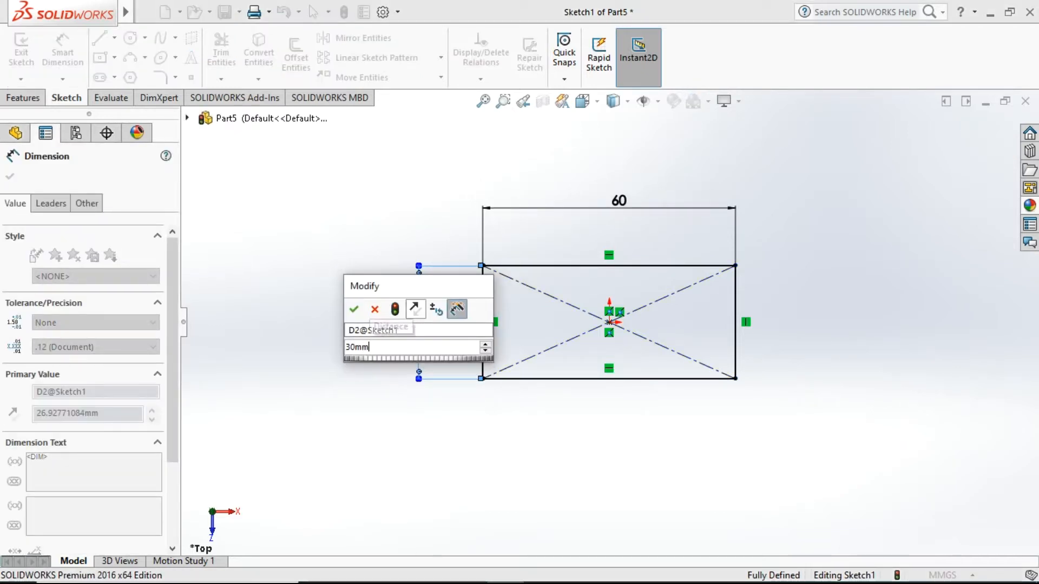
click(354, 308)
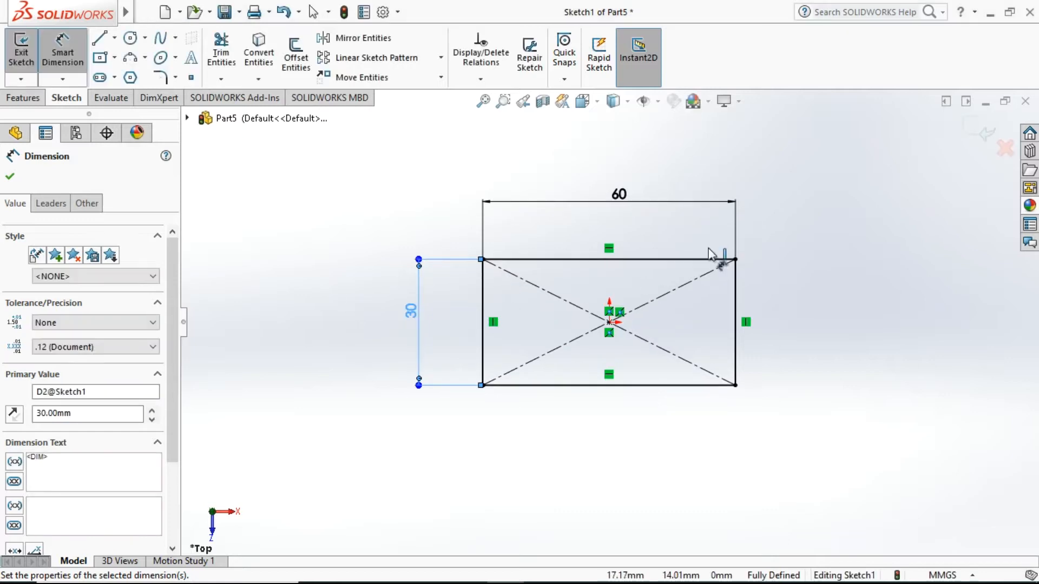
right_click(786, 226)
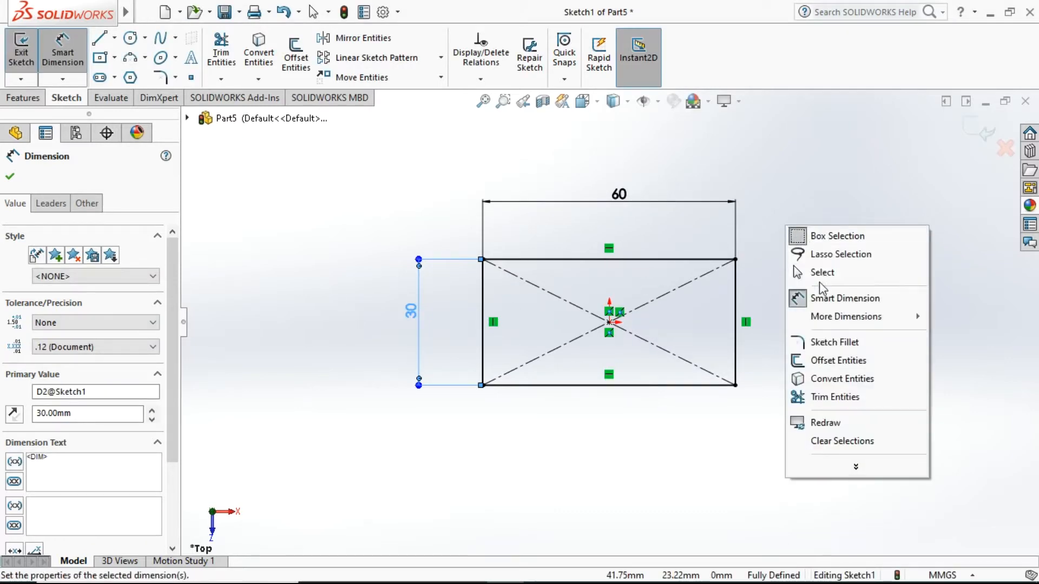
click(821, 273)
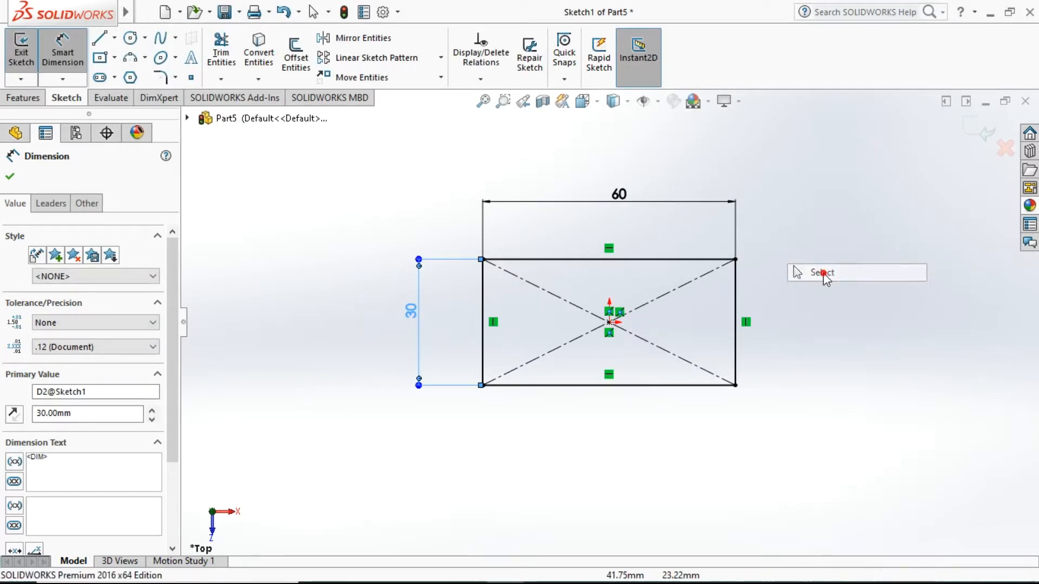
Extrude the rectangle as a blind boss 30 mm deep from the sketch plane, checking the height against the reference drawing.
click(32, 99)
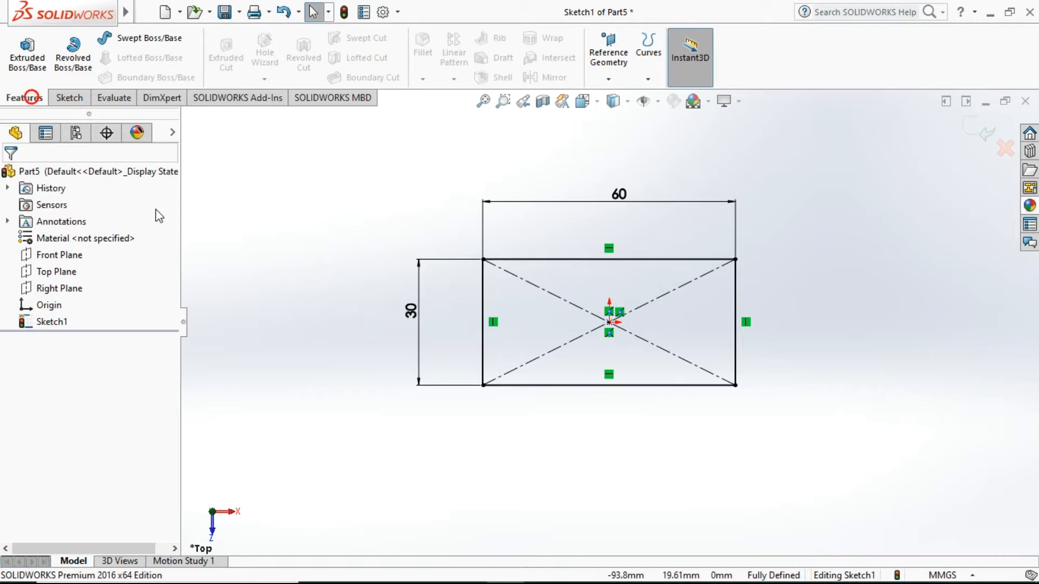
click(23, 55)
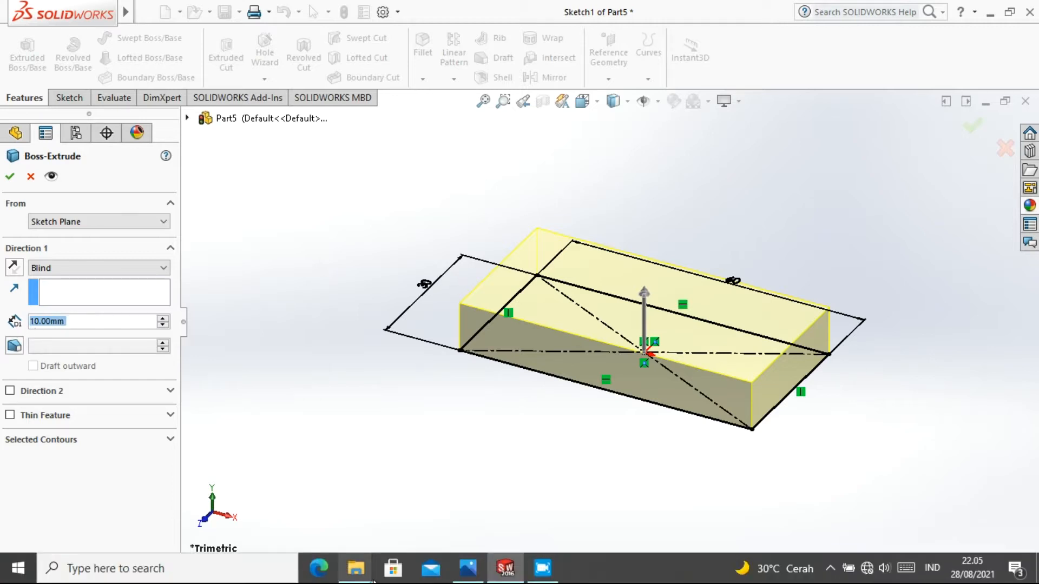
click(468, 574)
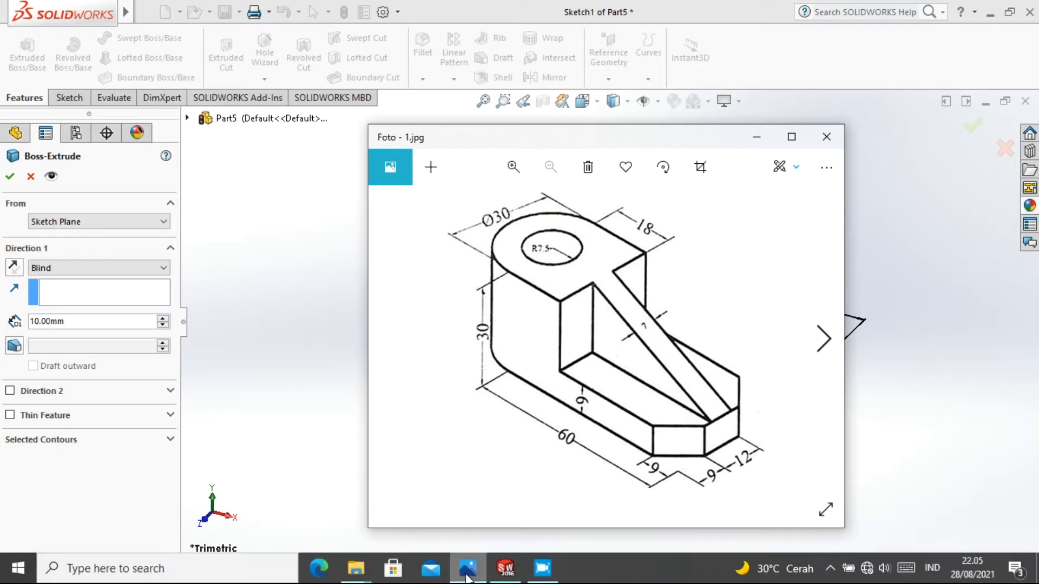
click(510, 575)
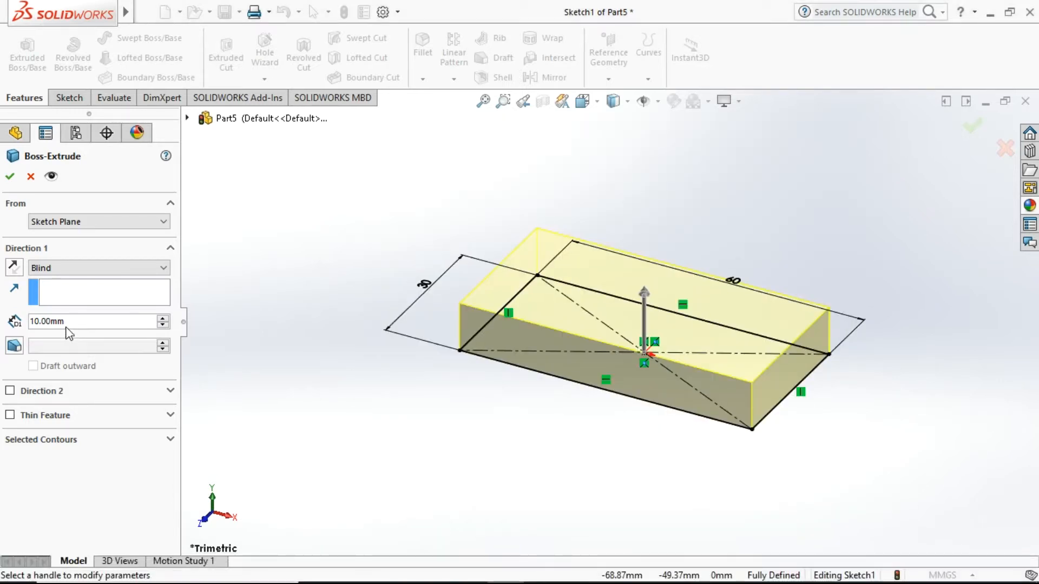
double_click(50, 318)
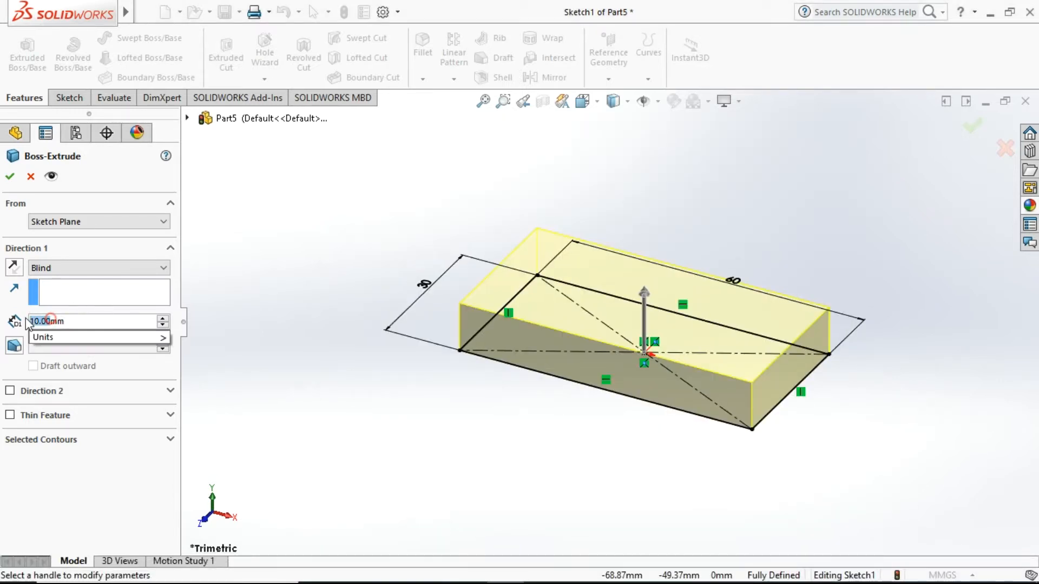
text(30)
mouse_move(135, 348)
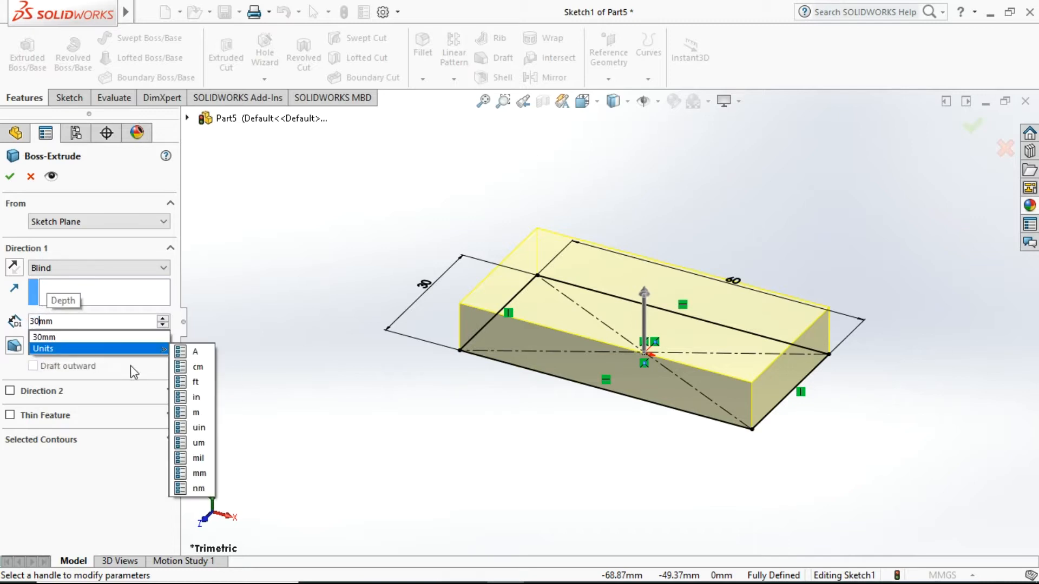
key(Return)
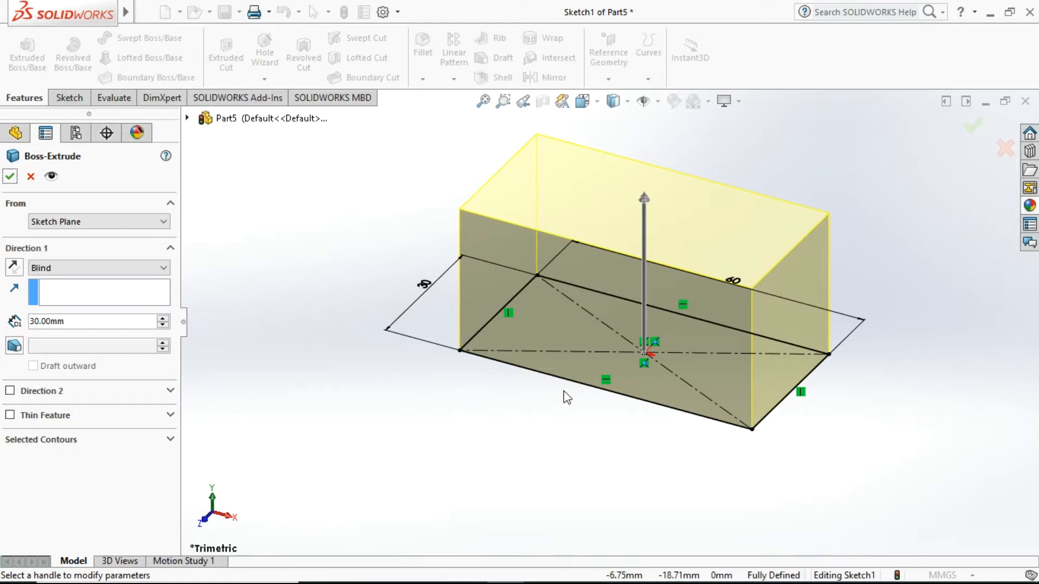
click(10, 176)
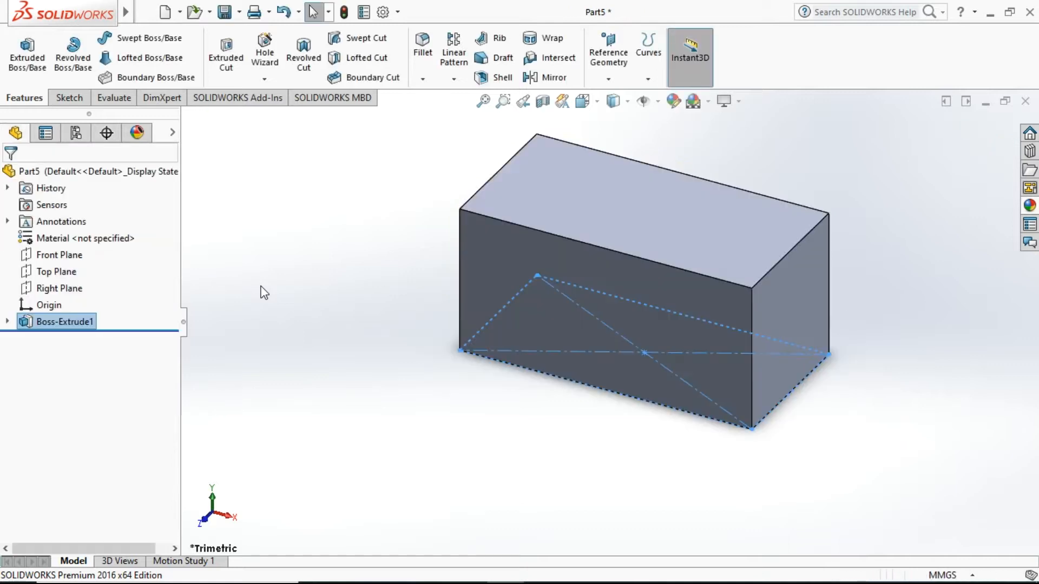
click(264, 292)
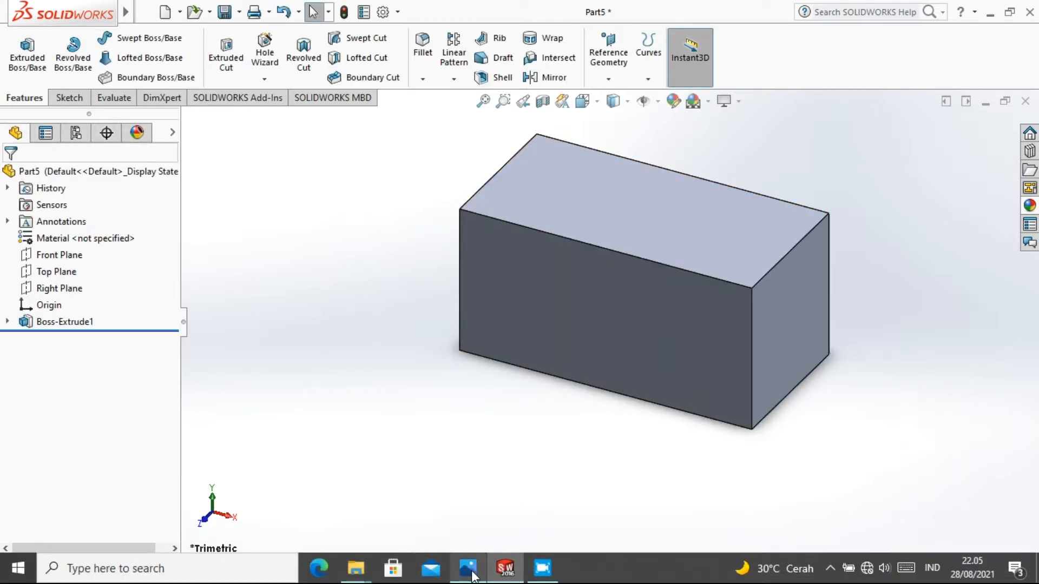
Consult the reference drawing and fillet the two vertical edges at the block's left end with a 15 mm radius.
click(468, 568)
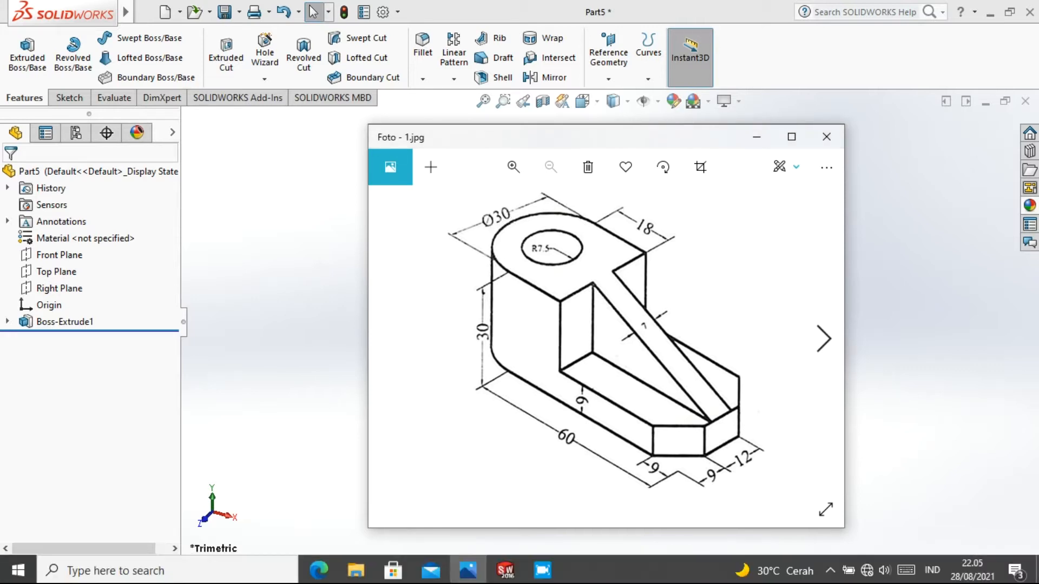
click(468, 568)
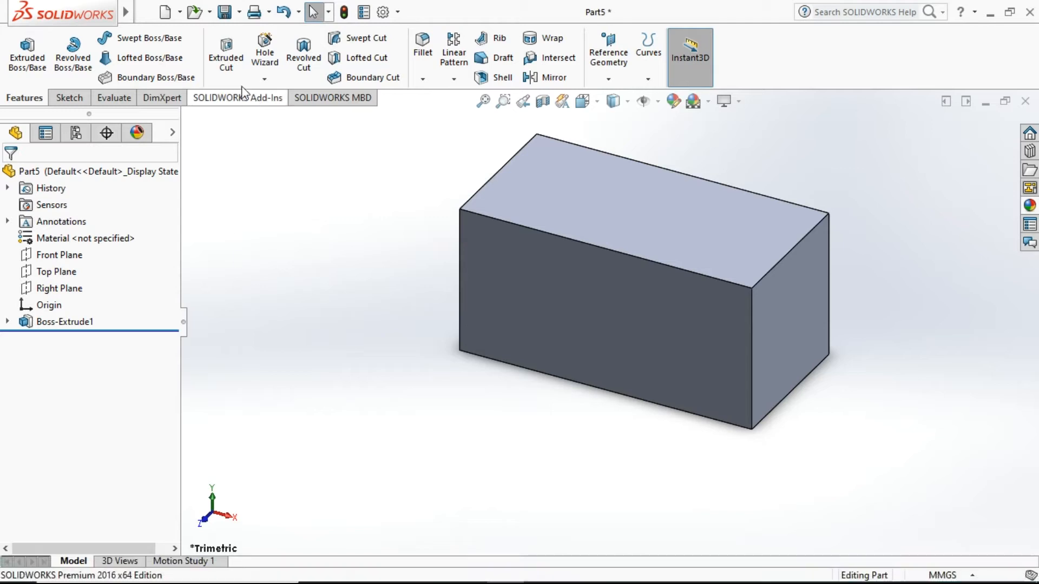
click(423, 46)
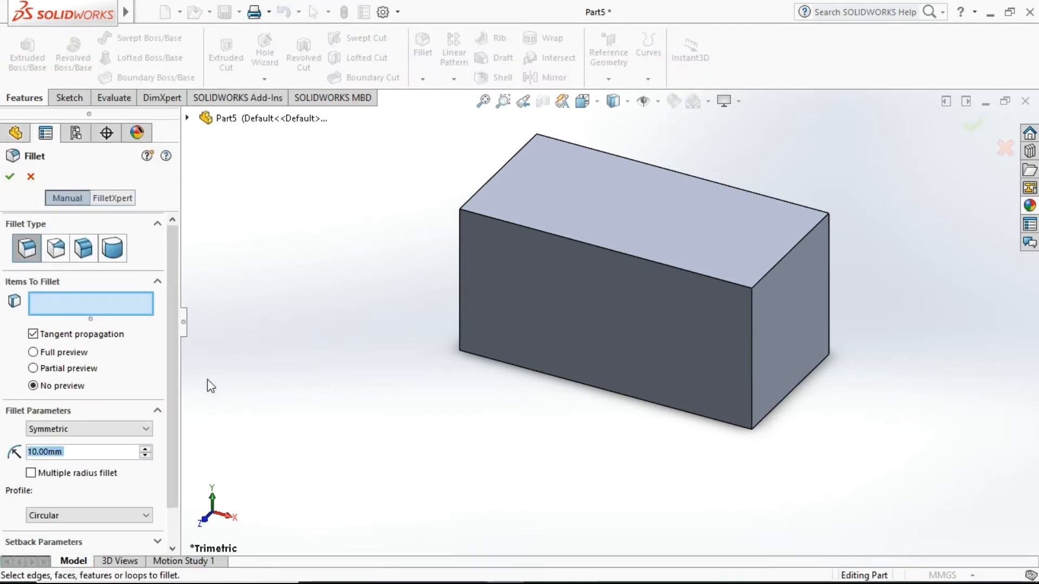
click(48, 452)
key(BackSpace)
key(BackSpace)
key(BackSpace)
key(BackSpace)
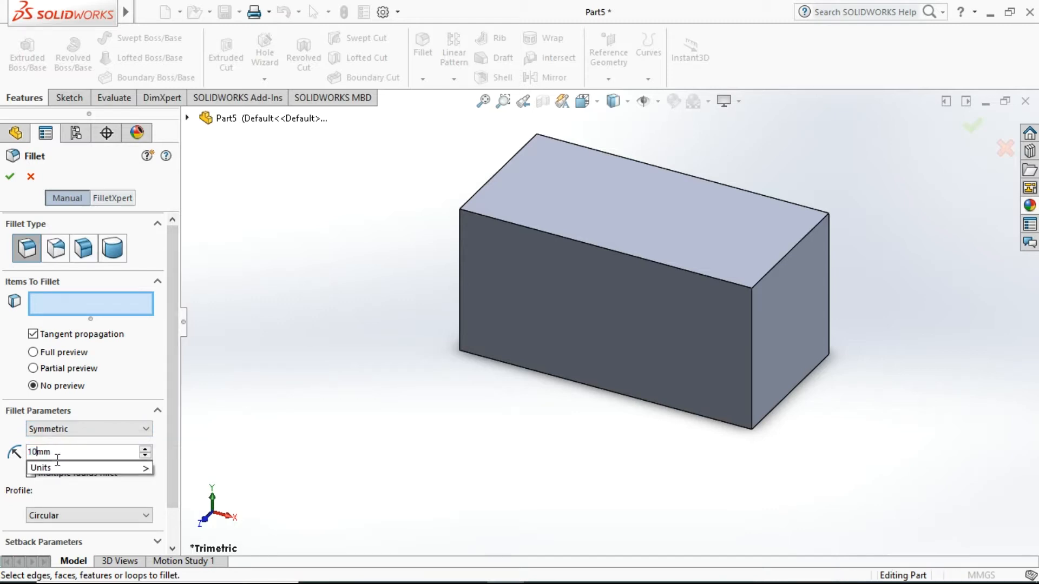
text(5)
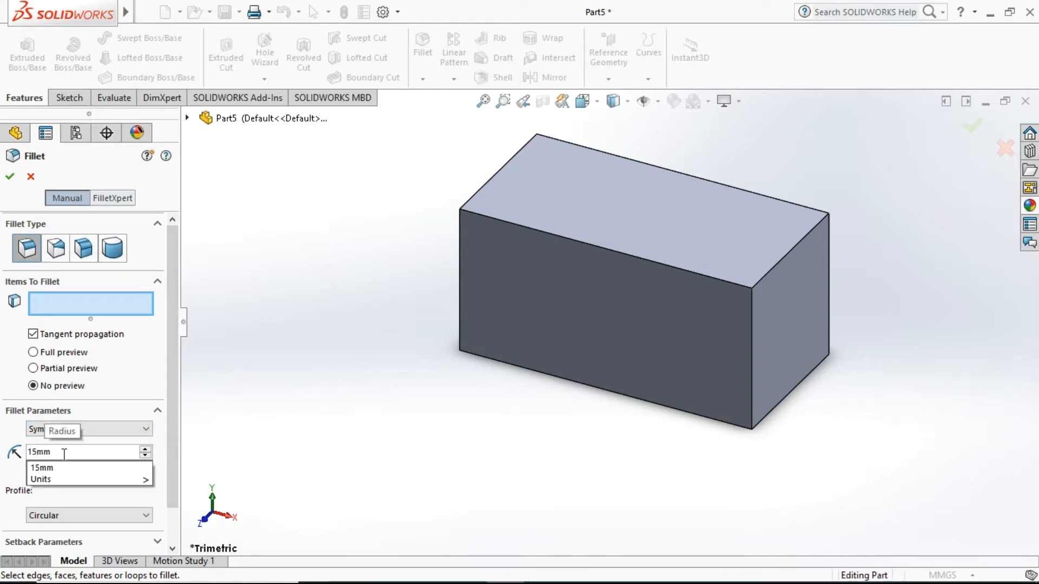
click(462, 248)
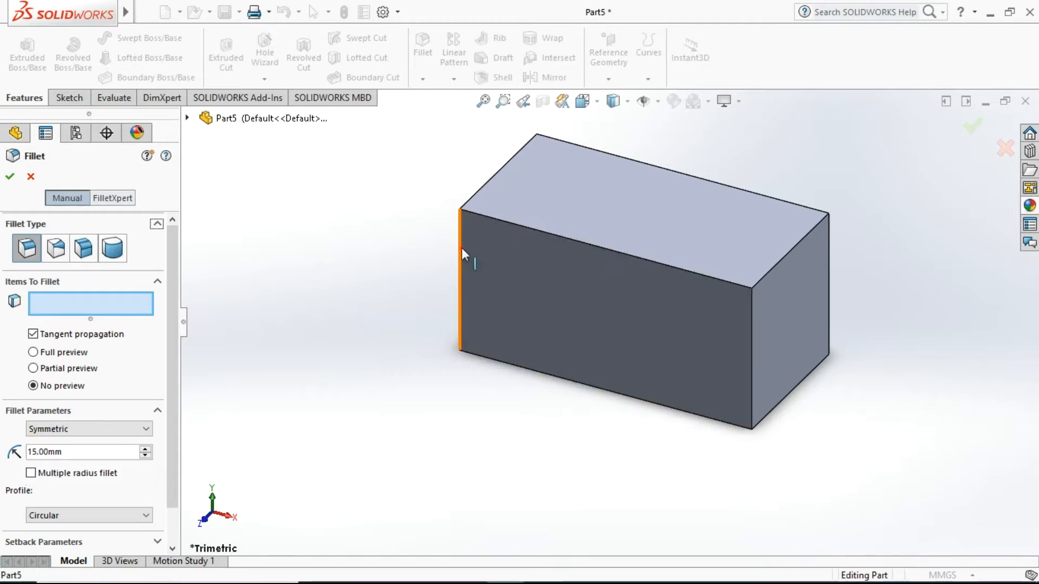
click(538, 168)
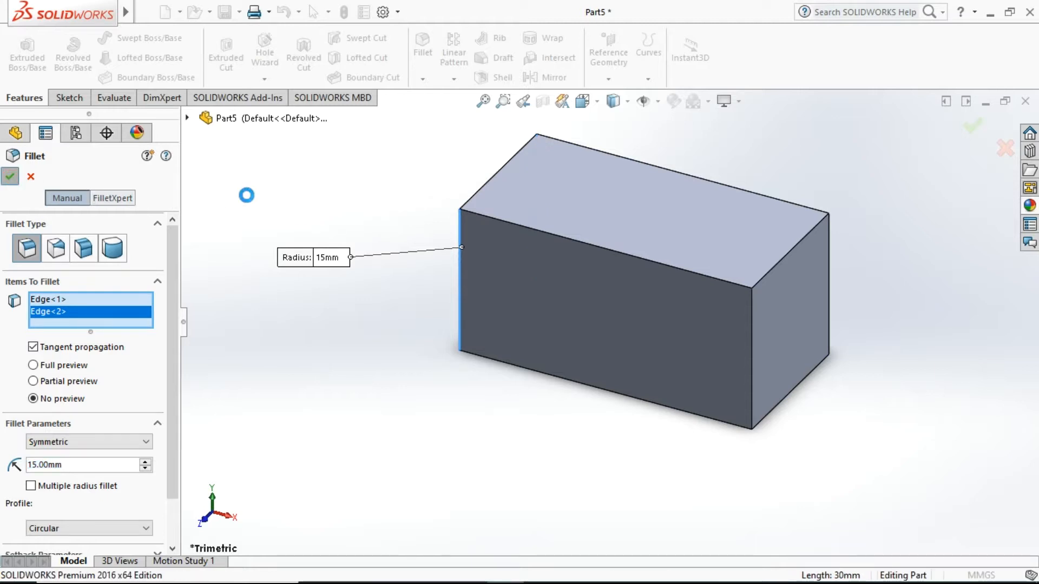
key(Return)
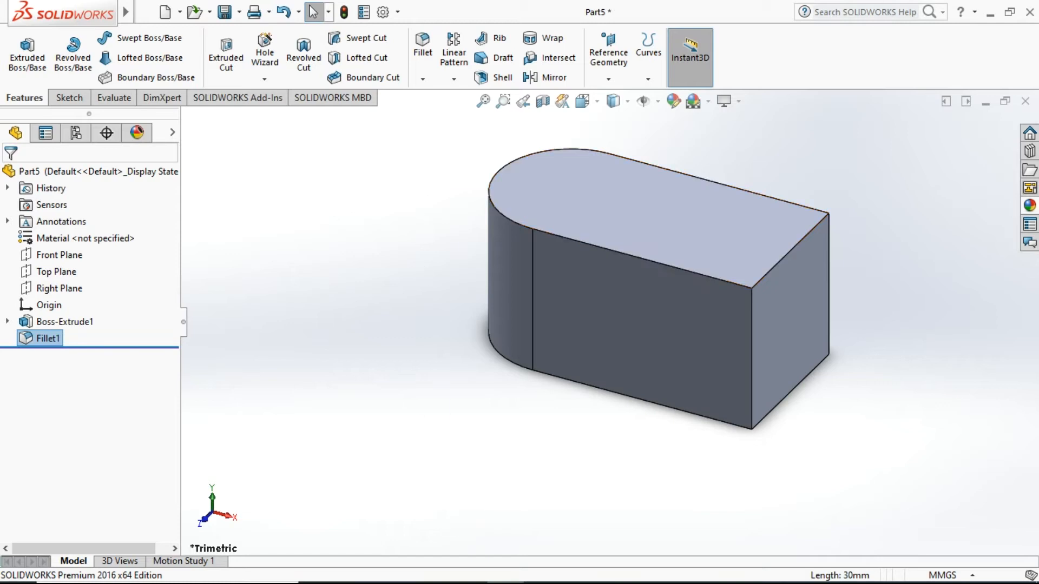
Consult the reference drawing and sketch a circle about 15.5 mm in diameter on the block's top face, concentric with the rounded end.
click(472, 573)
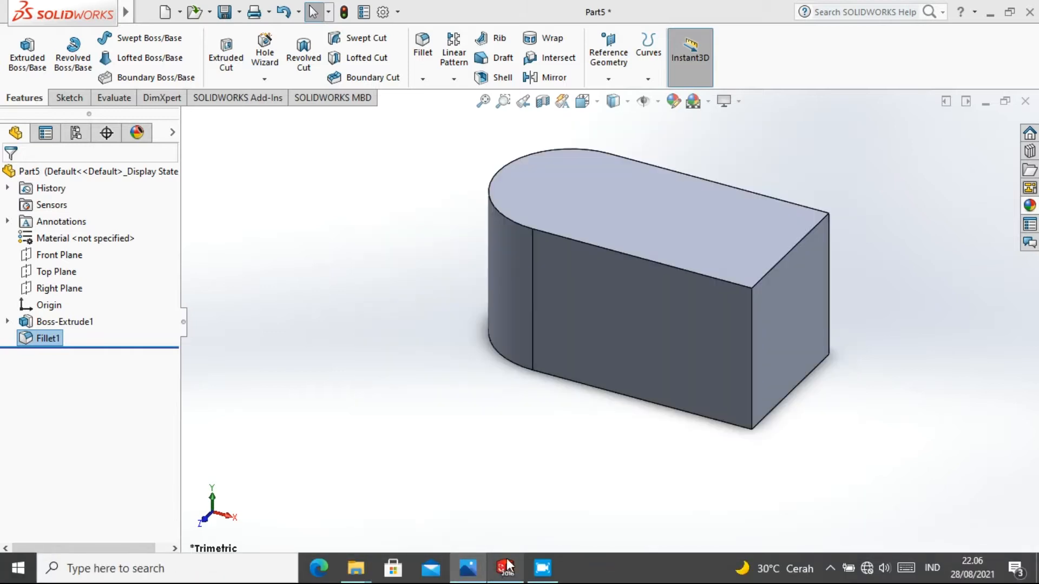
click(504, 573)
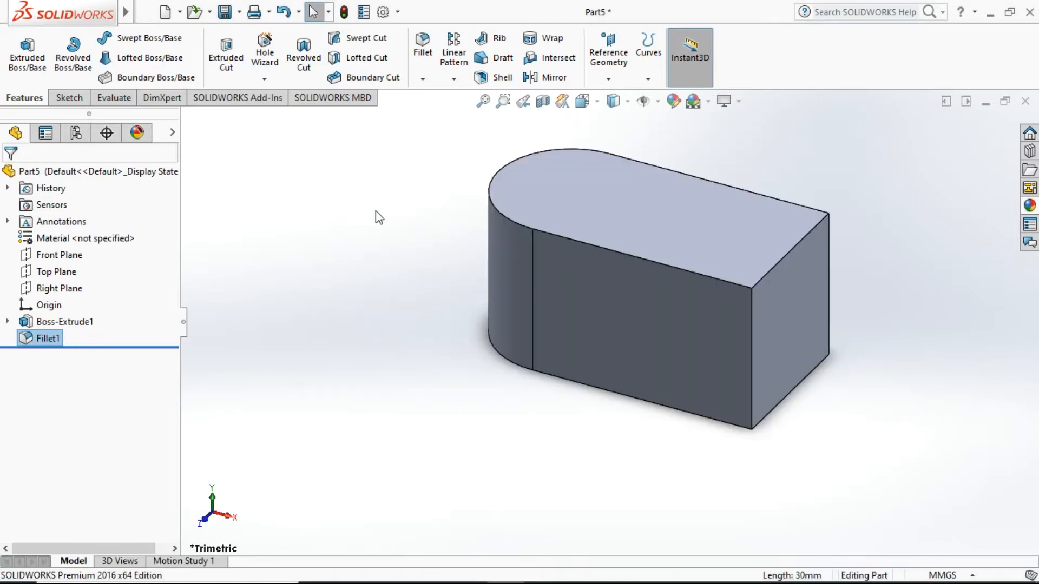
click(599, 108)
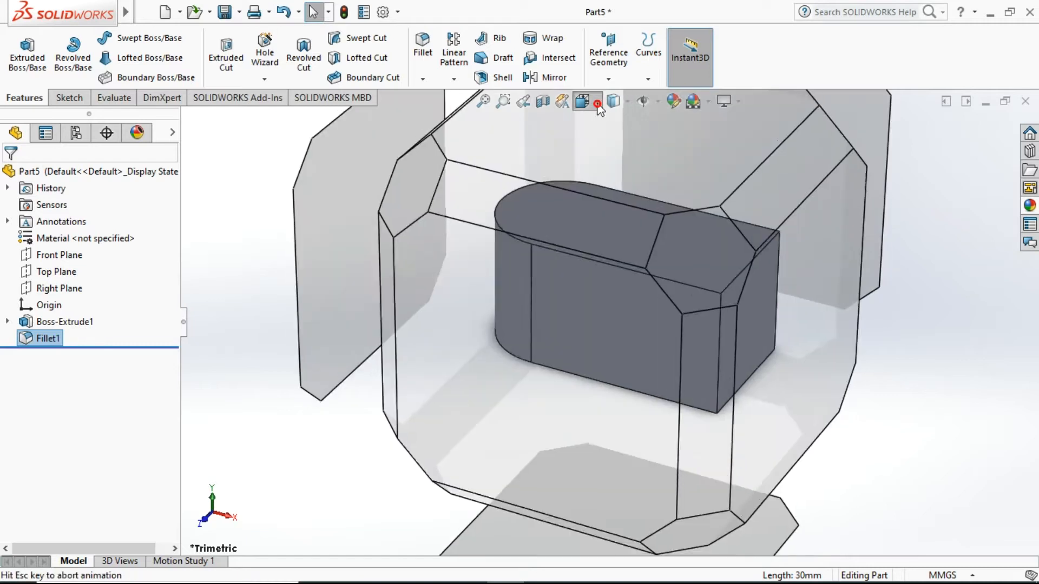
mouse_move(622, 103)
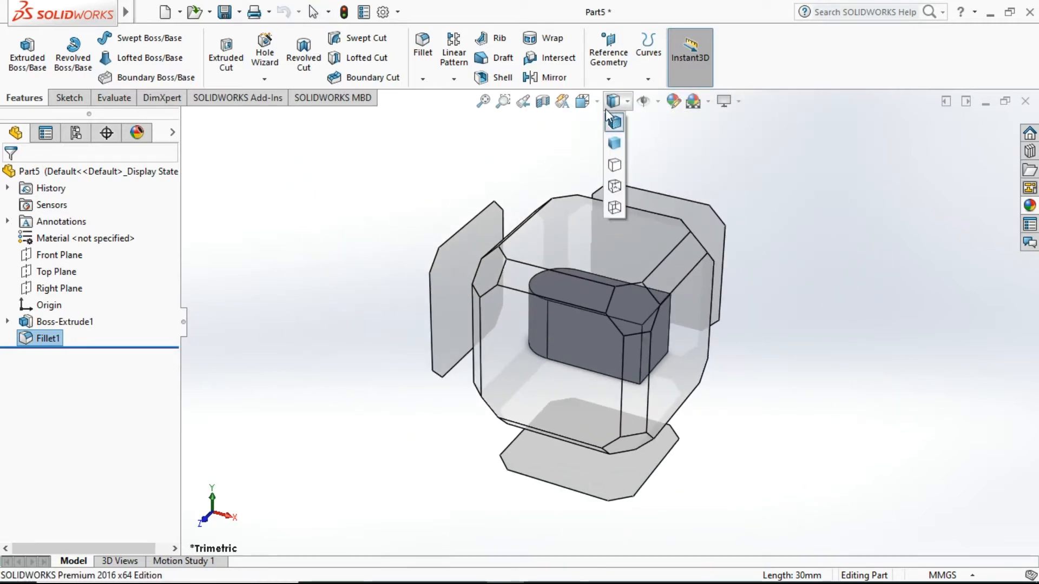
click(610, 148)
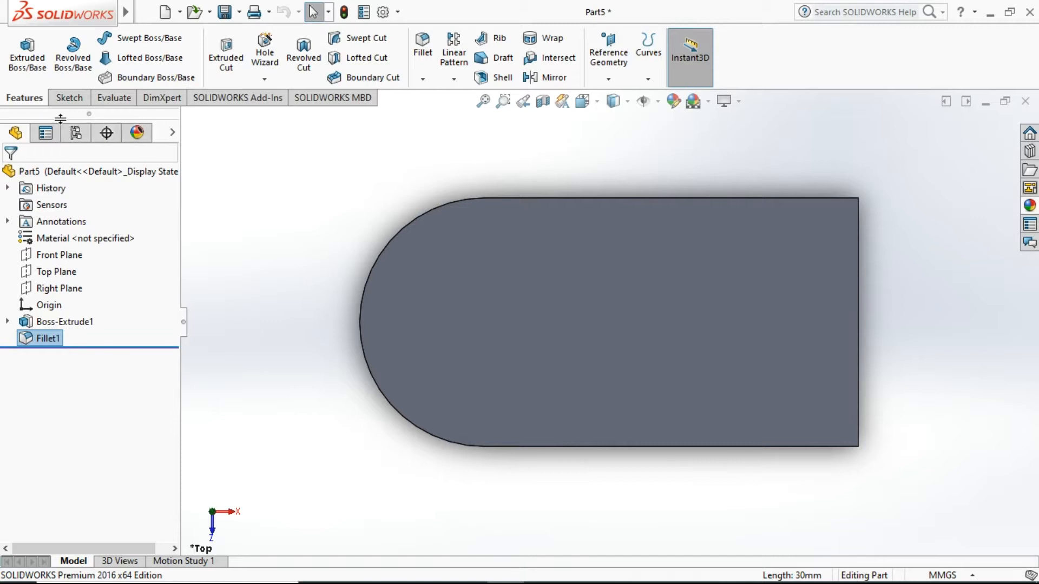
click(71, 100)
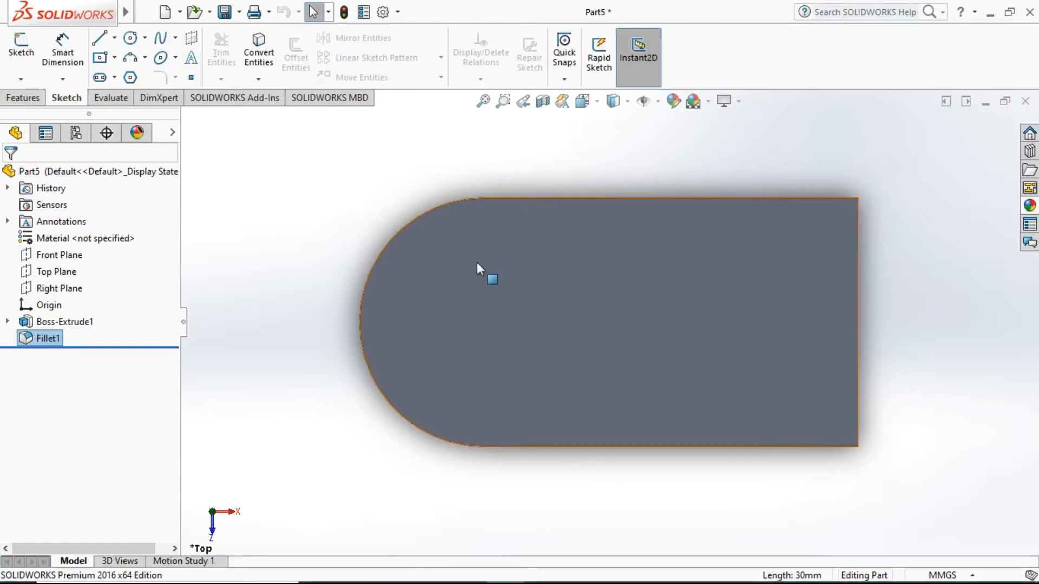
click(498, 264)
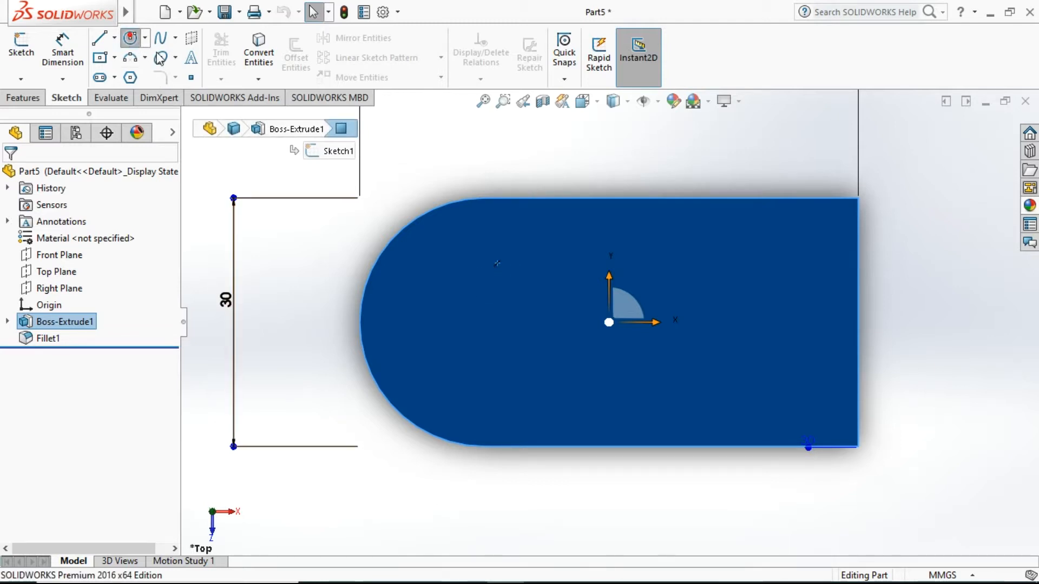
click(130, 37)
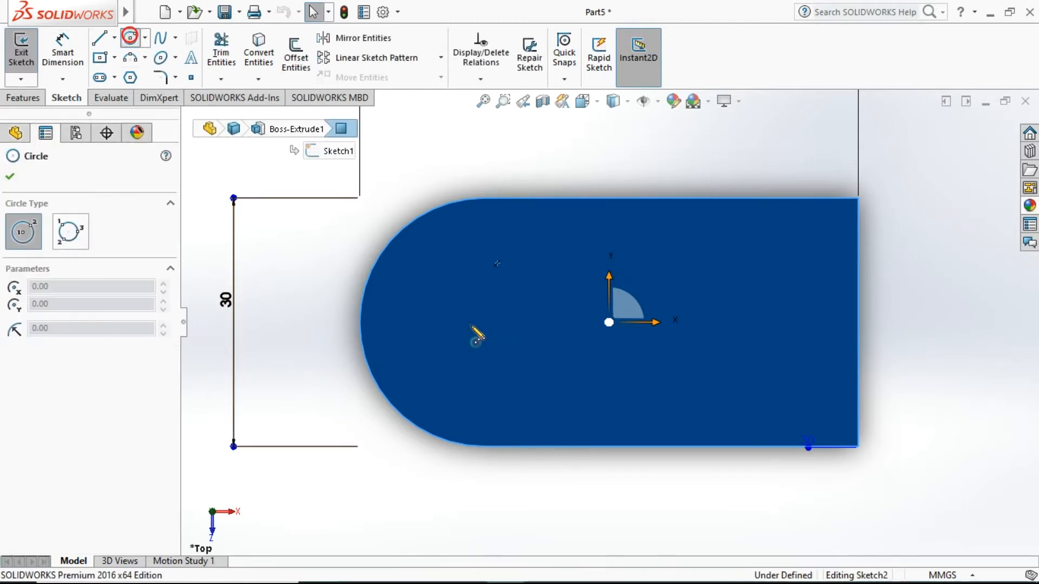
click(361, 320)
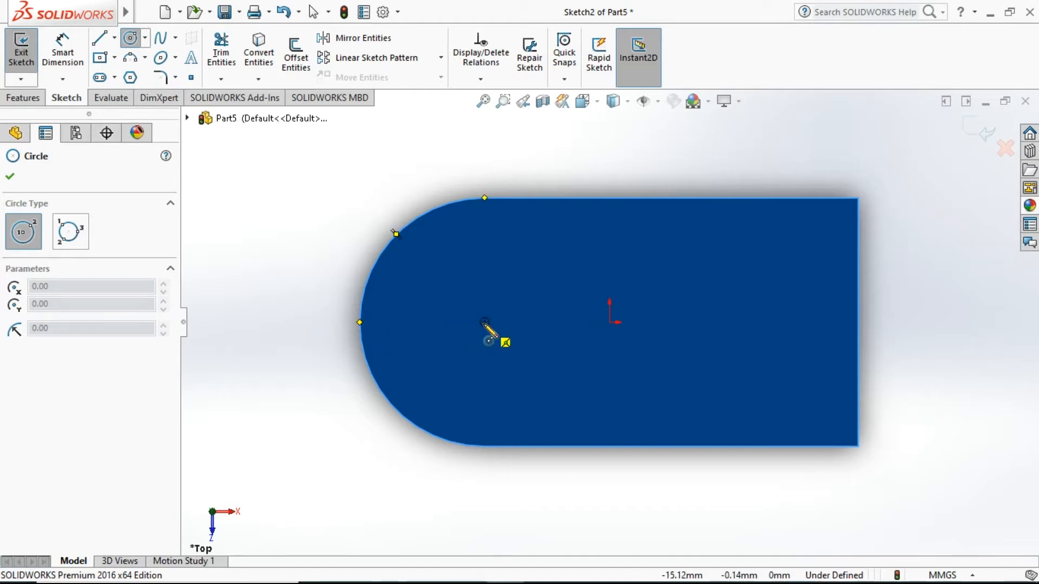
click(484, 322)
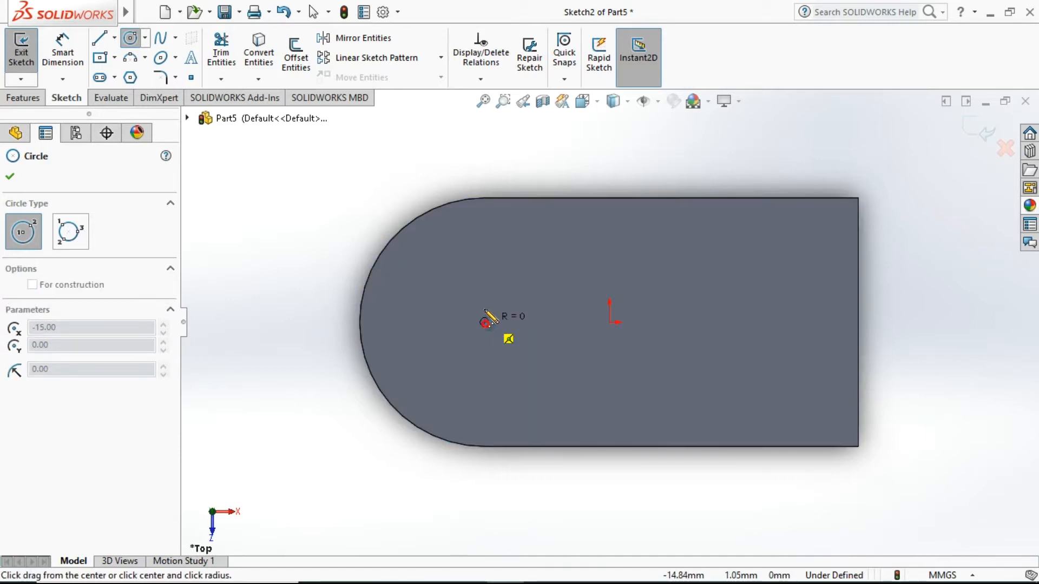
click(506, 264)
right_click(564, 248)
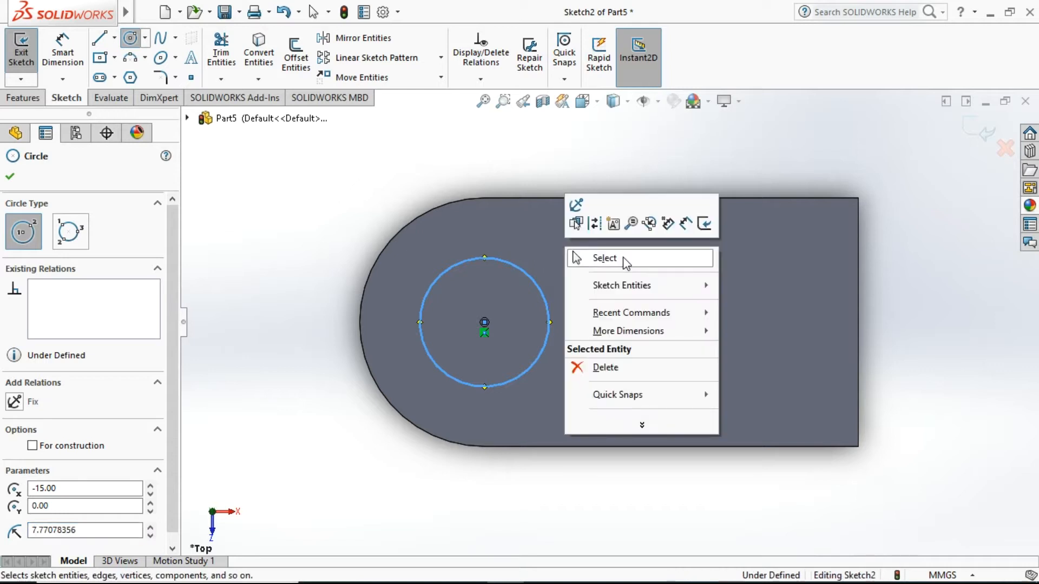
click(605, 258)
Dimension the circle's diameter to 15 mm and finish dimensioning.
click(62, 46)
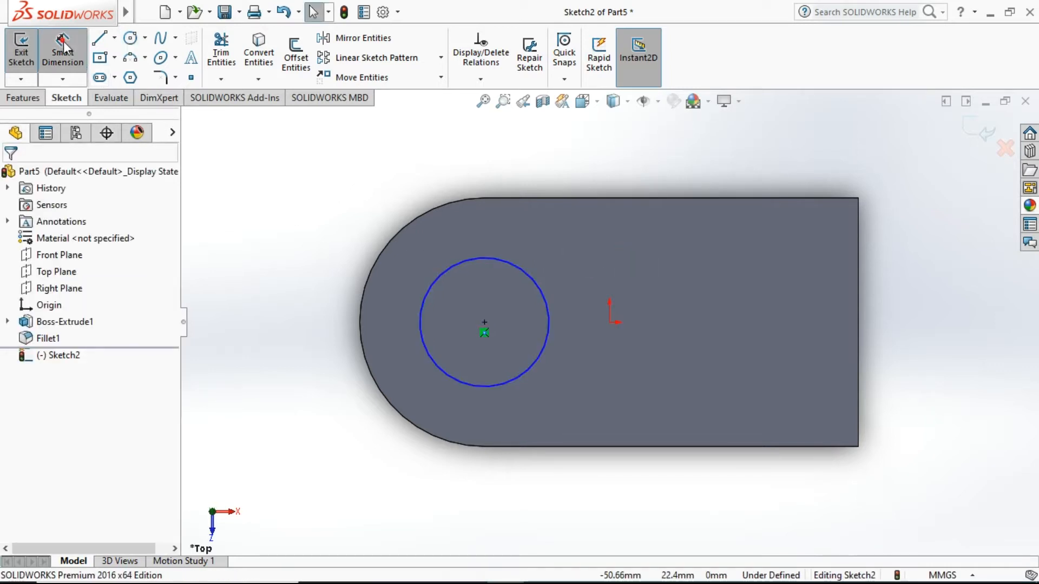
click(477, 258)
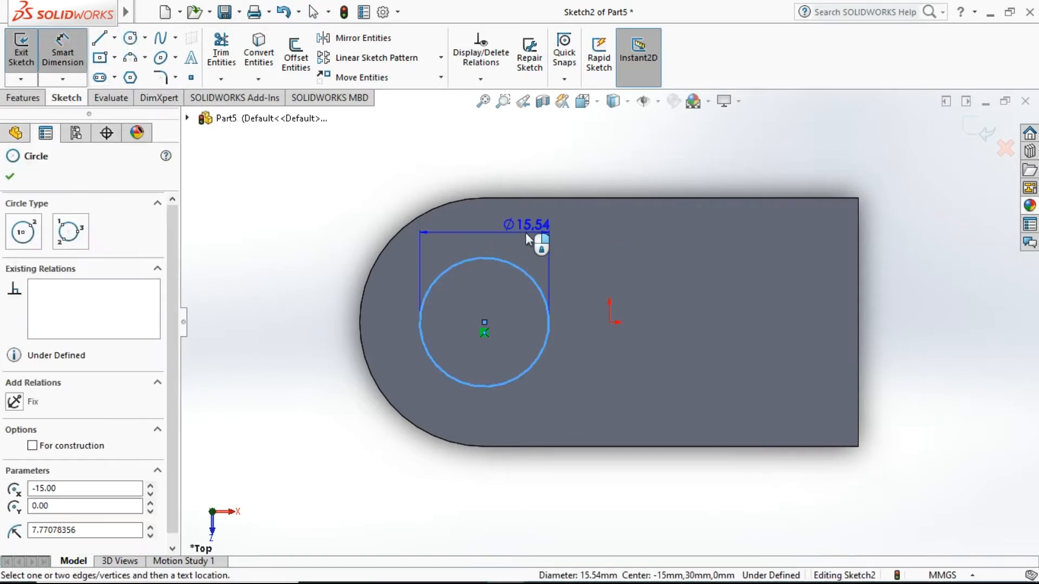
click(524, 233)
text(1)
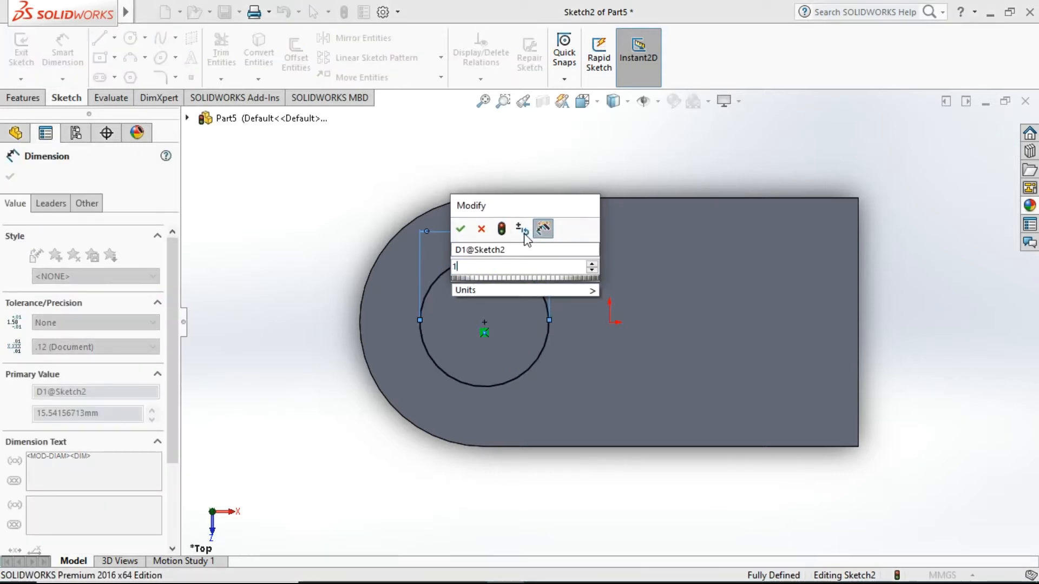
text(5mm)
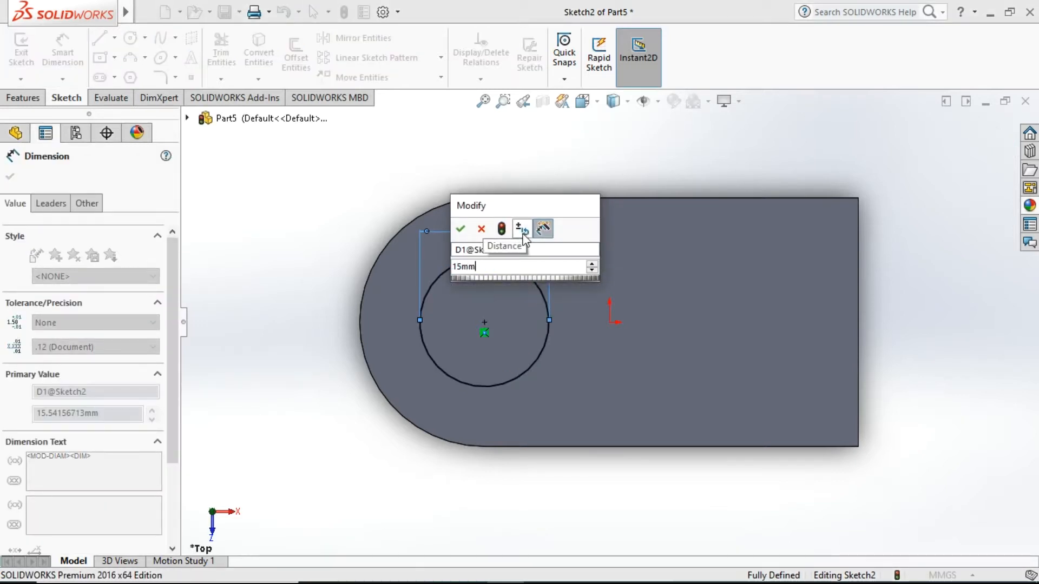
key(Return)
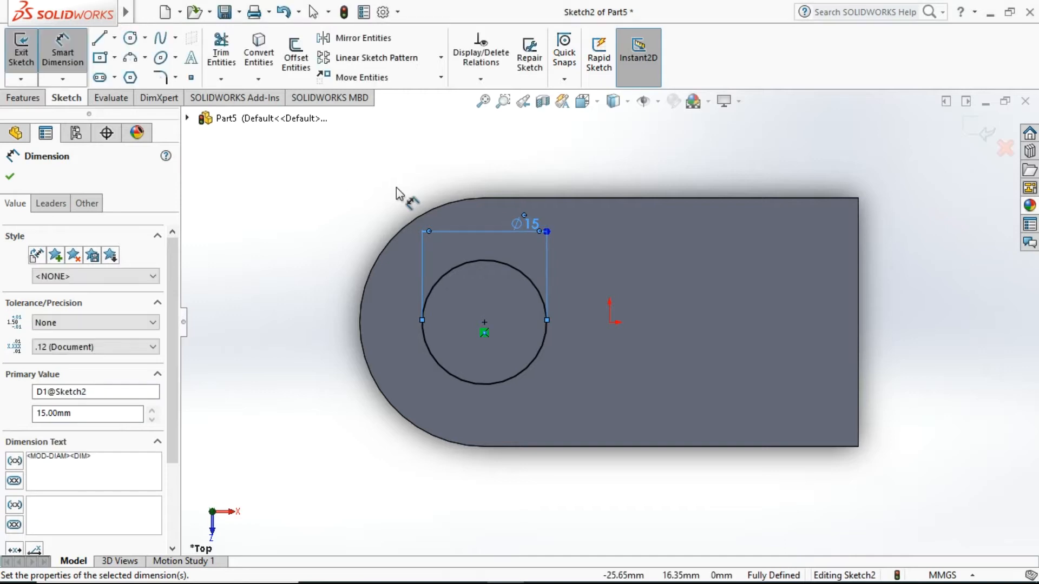
right_click(472, 154)
key(Escape)
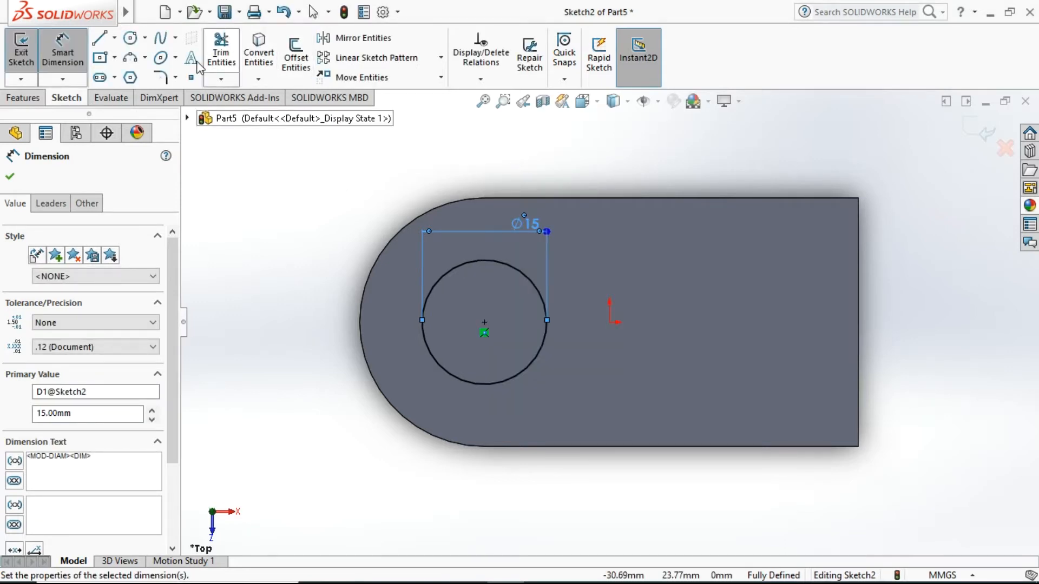
Cut the circle through the block with a blind extruded cut 30 mm deep.
click(27, 98)
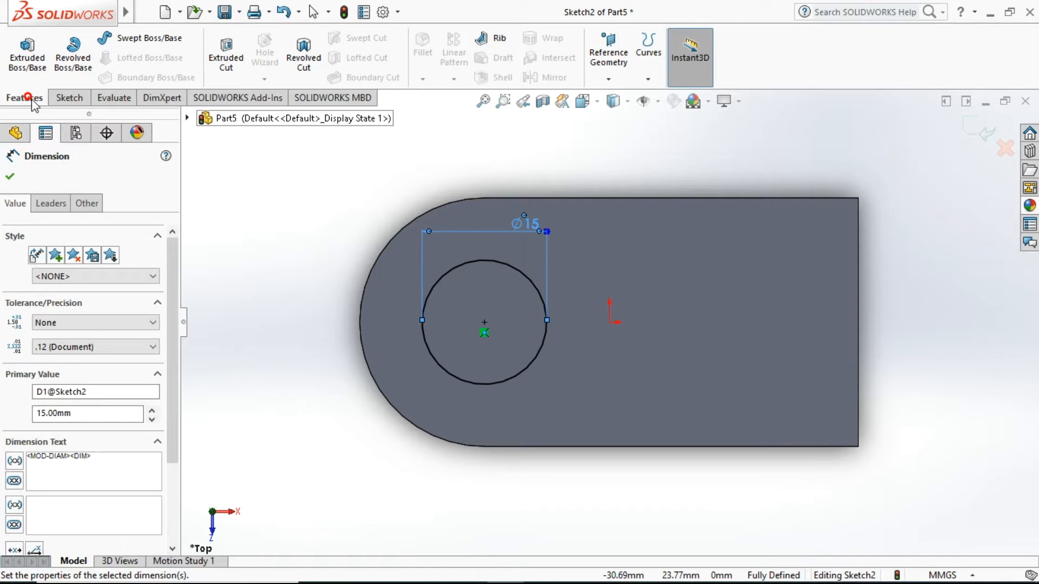
click(227, 60)
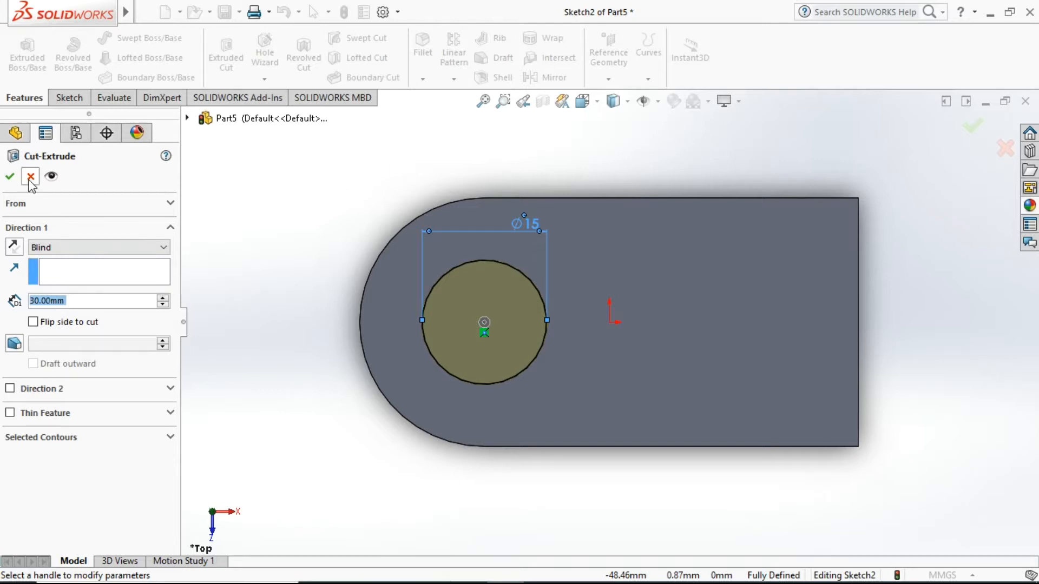
click(10, 177)
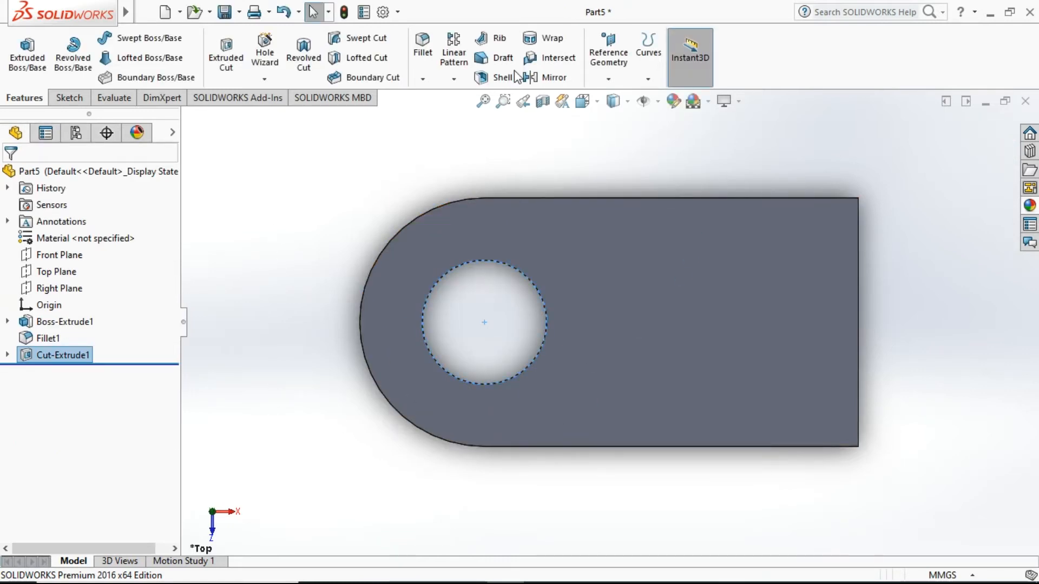
click(596, 101)
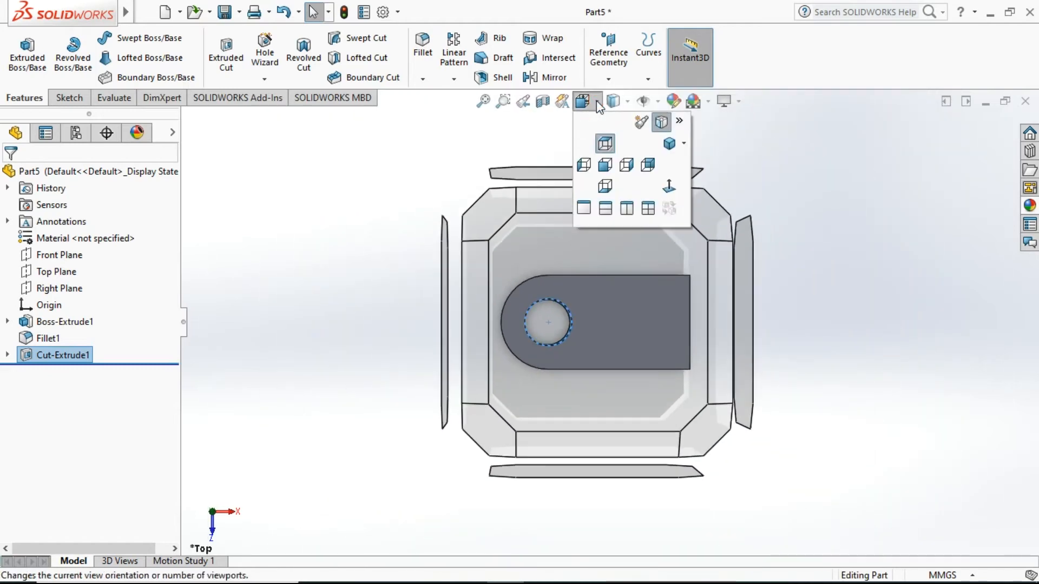
click(339, 212)
click(910, 287)
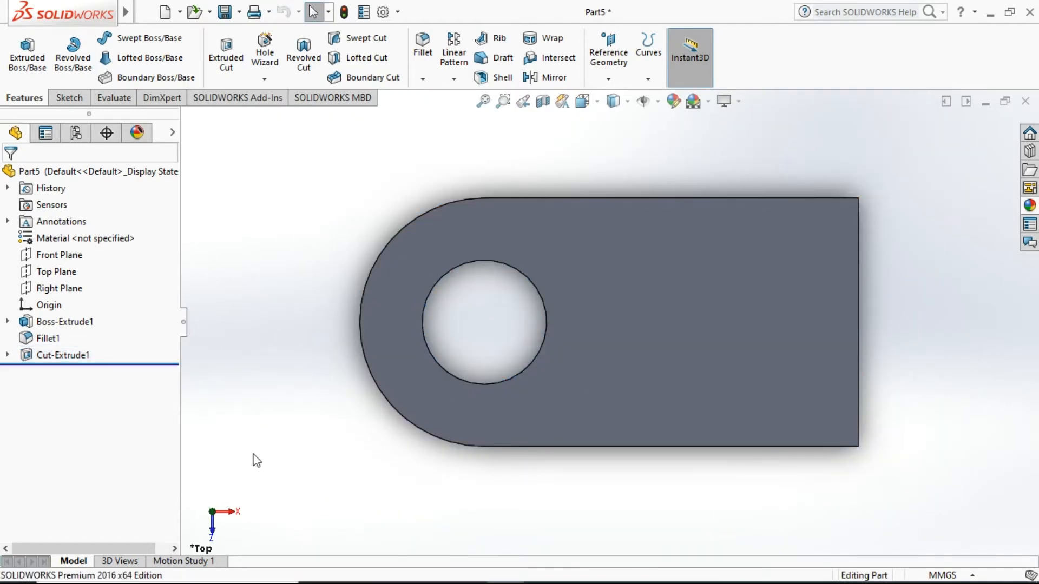
Consult the reference drawing and sketch a vertical line across the top face's full width, about 12.3 mm from the rounded end's tangent point.
click(67, 98)
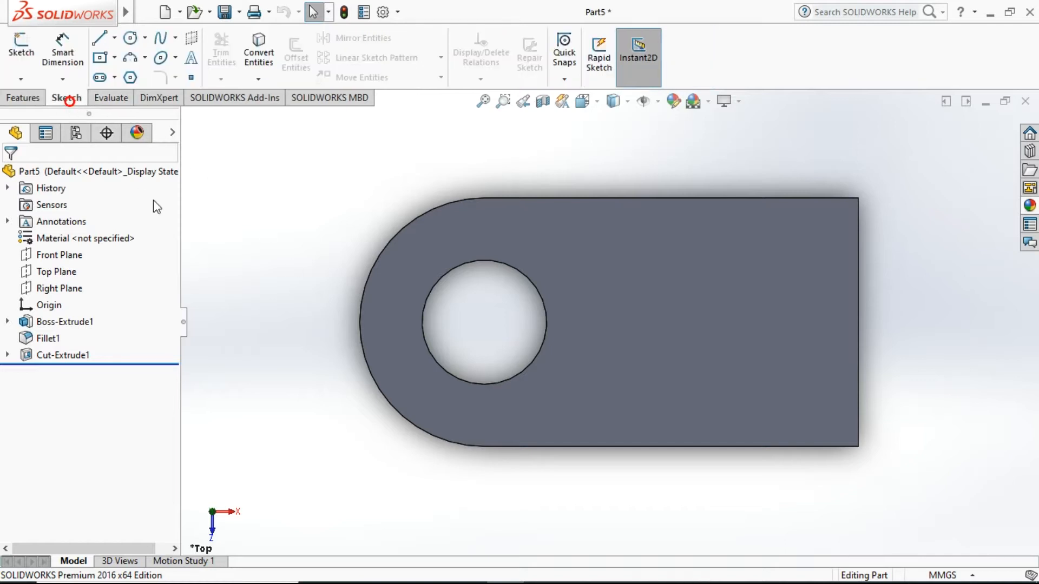
mouse_move(428, 578)
click(467, 568)
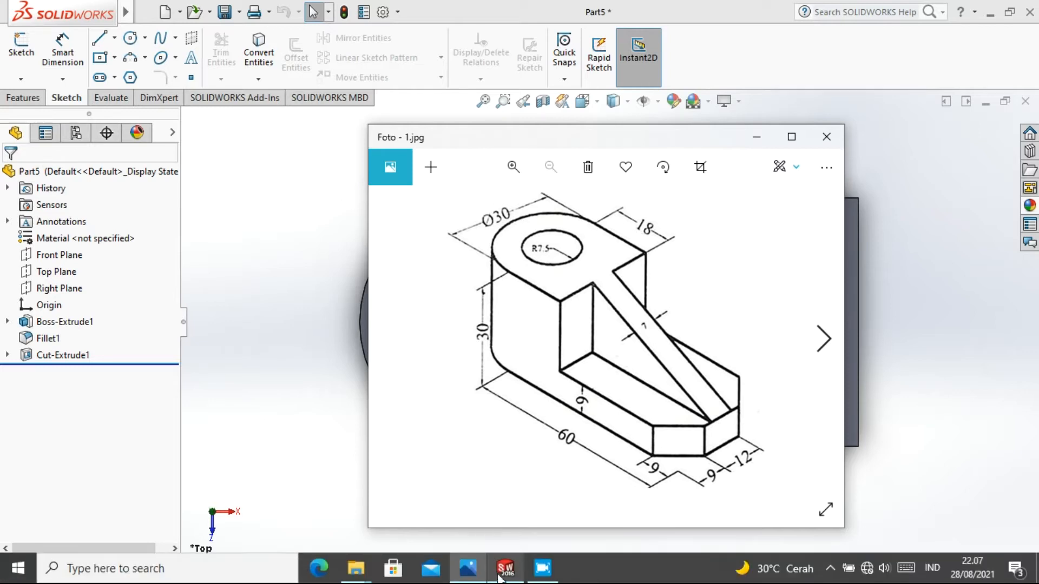
click(505, 568)
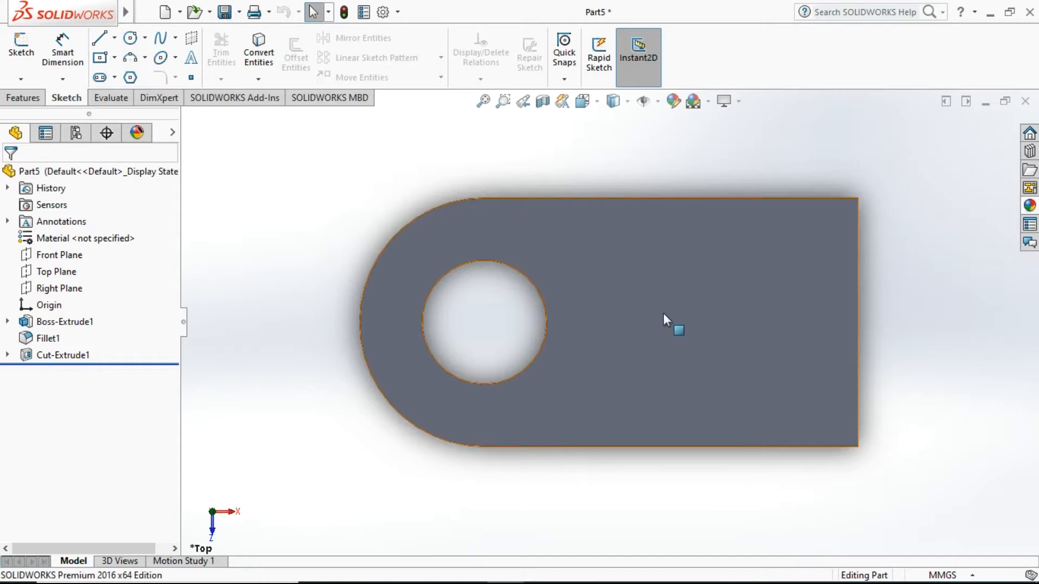
click(652, 297)
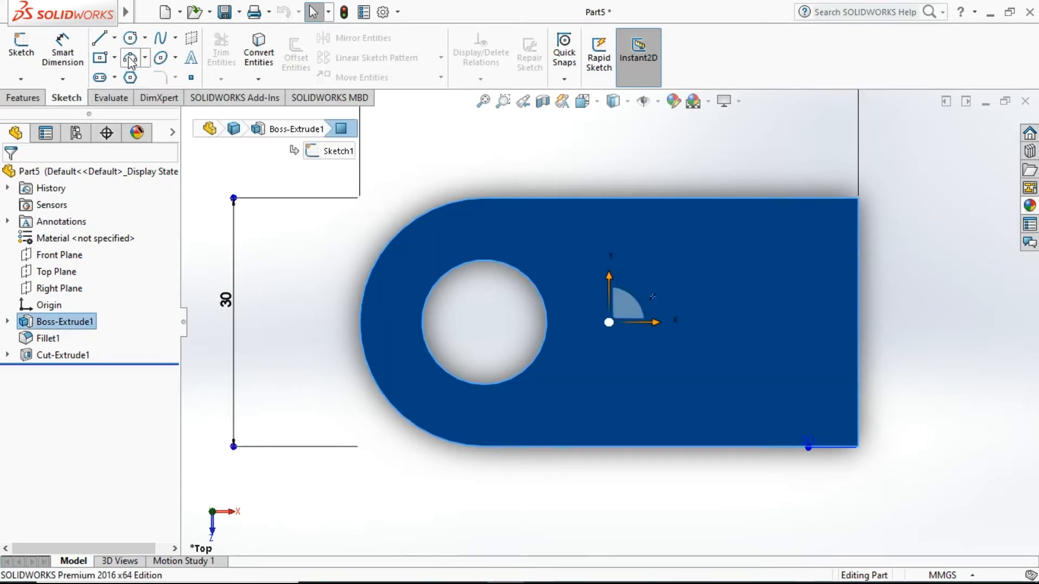
click(101, 39)
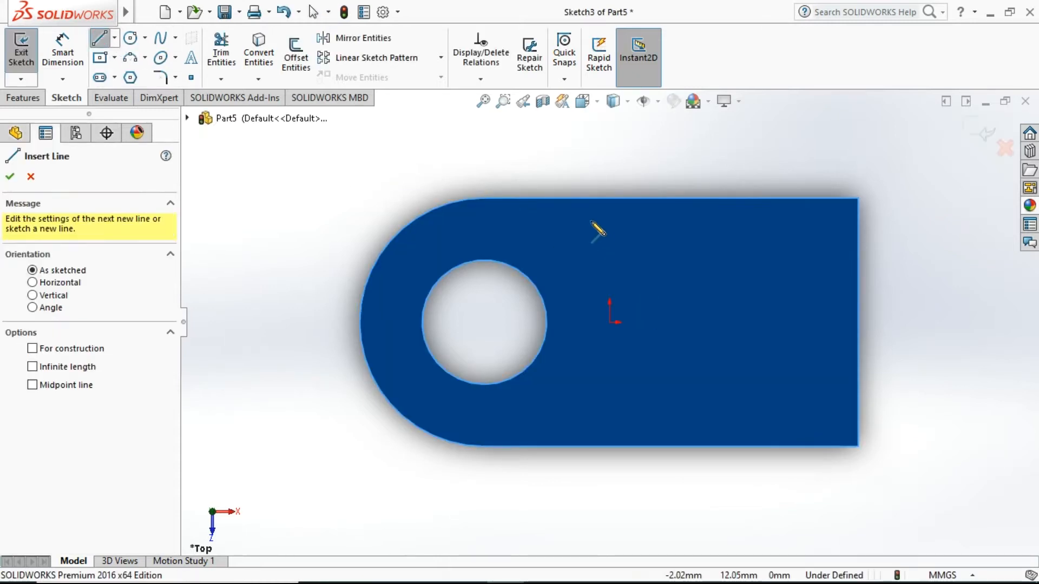
click(587, 199)
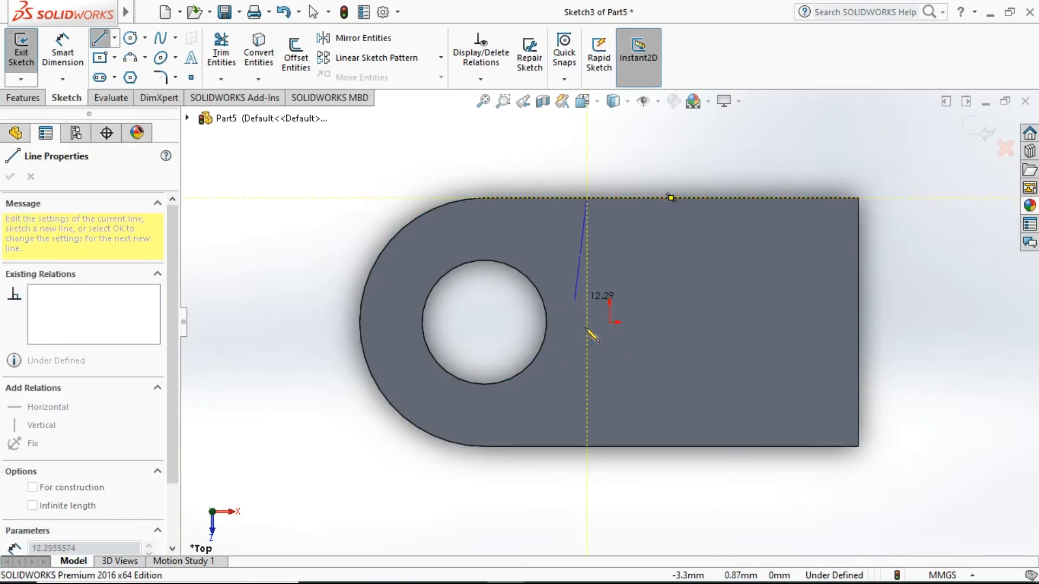
click(587, 447)
right_click(663, 360)
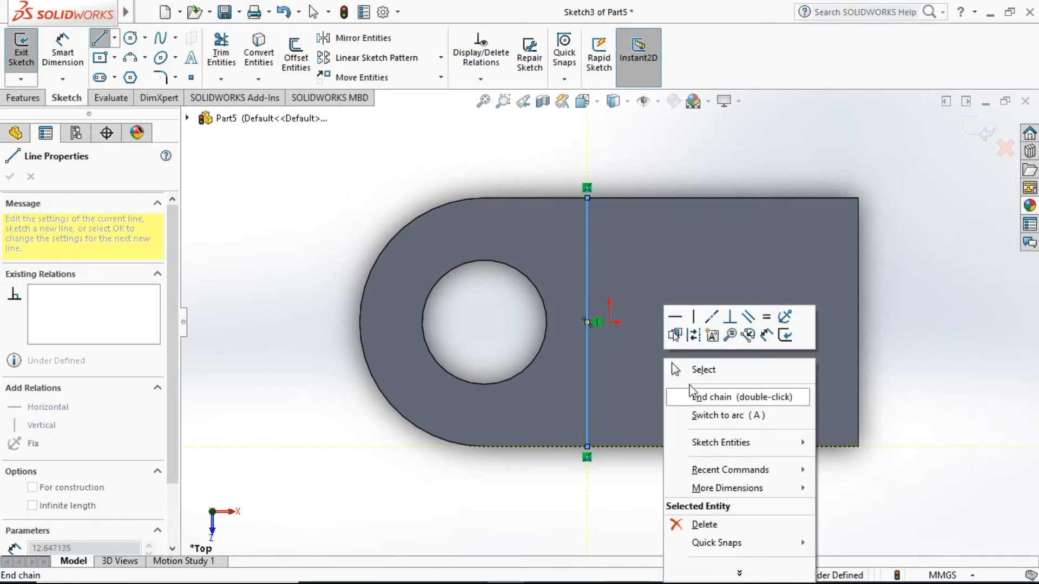
click(677, 366)
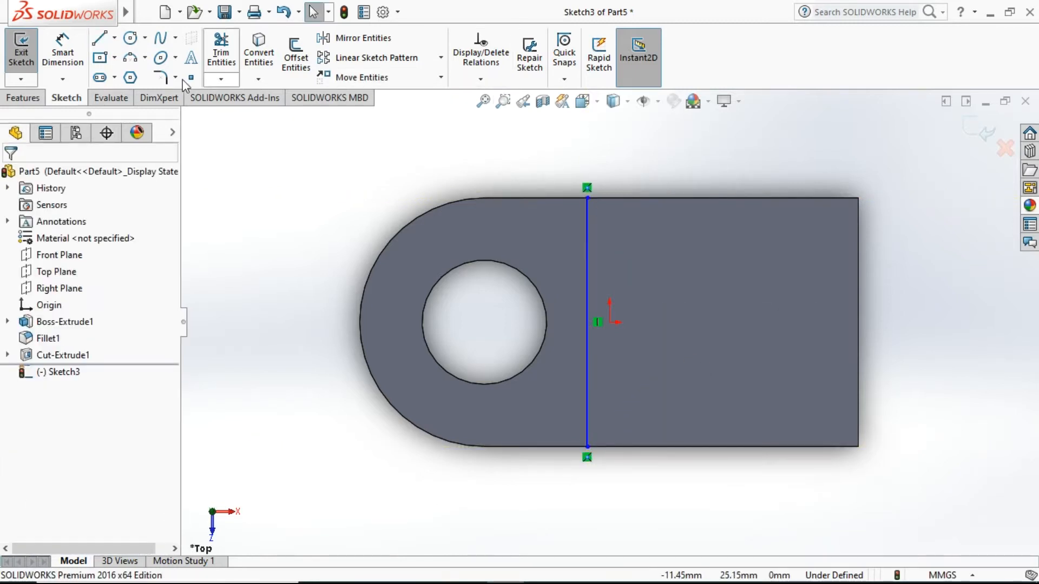
Dimension the vertical line 18 mm from the rounded end's upper tangent point and finish dimensioning.
click(63, 54)
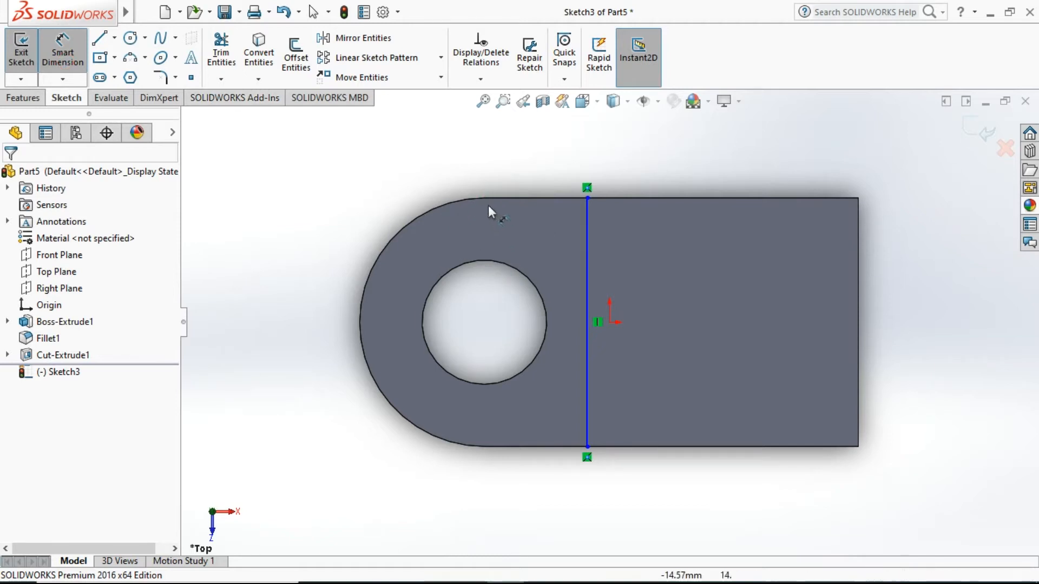
click(587, 222)
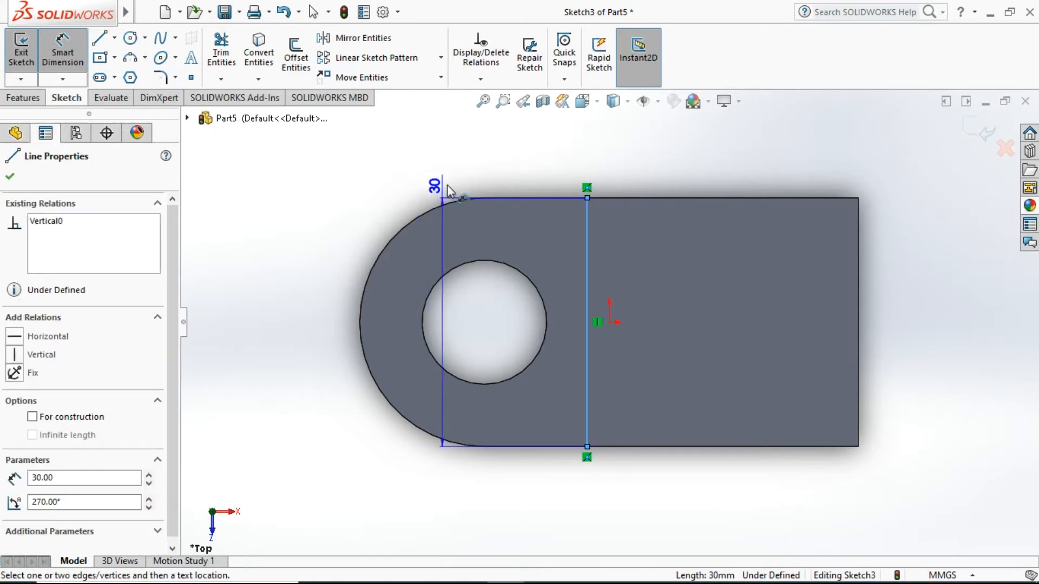
key(Escape)
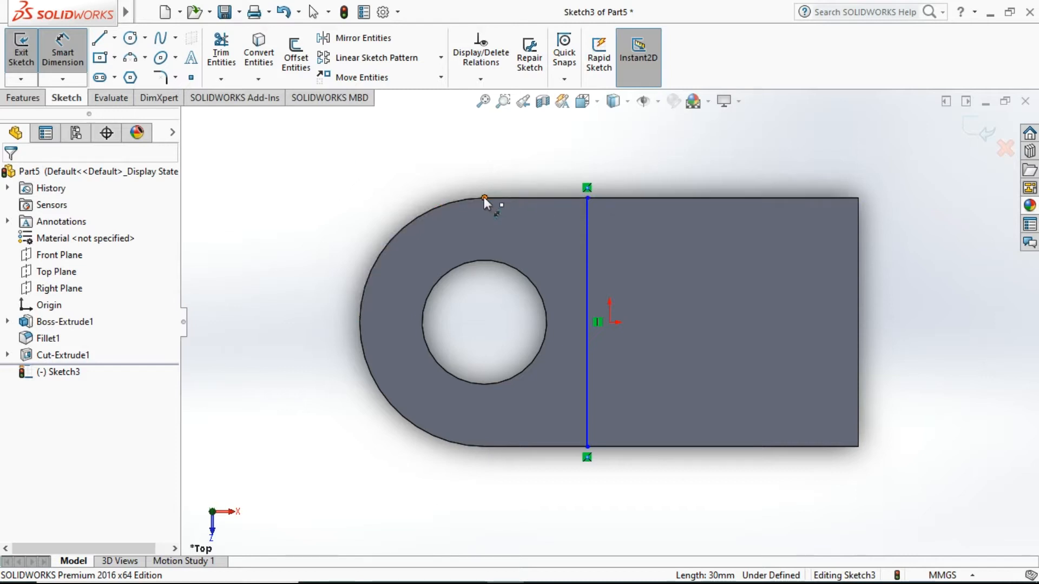
click(484, 198)
click(587, 200)
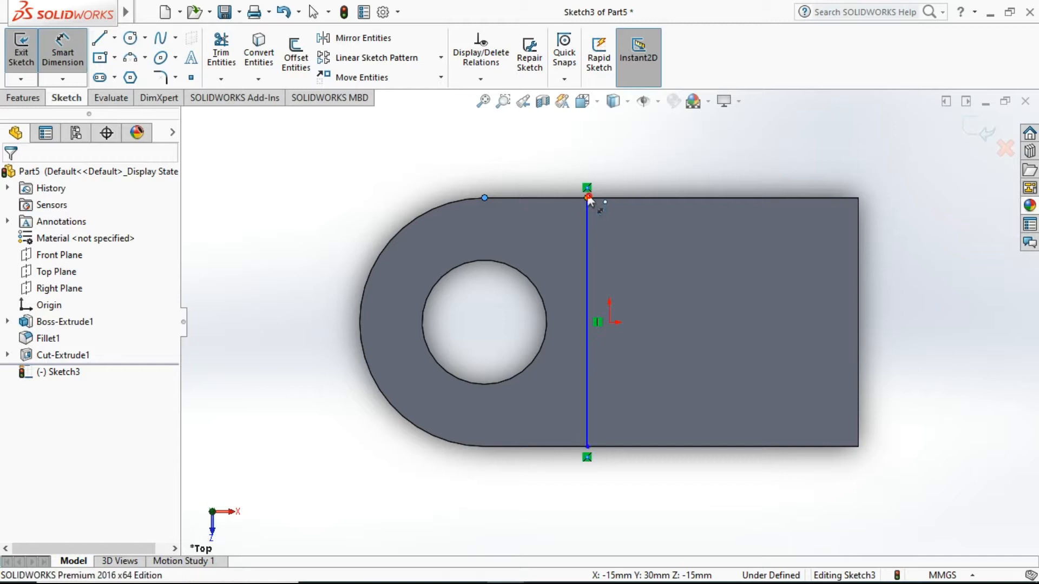
click(534, 172)
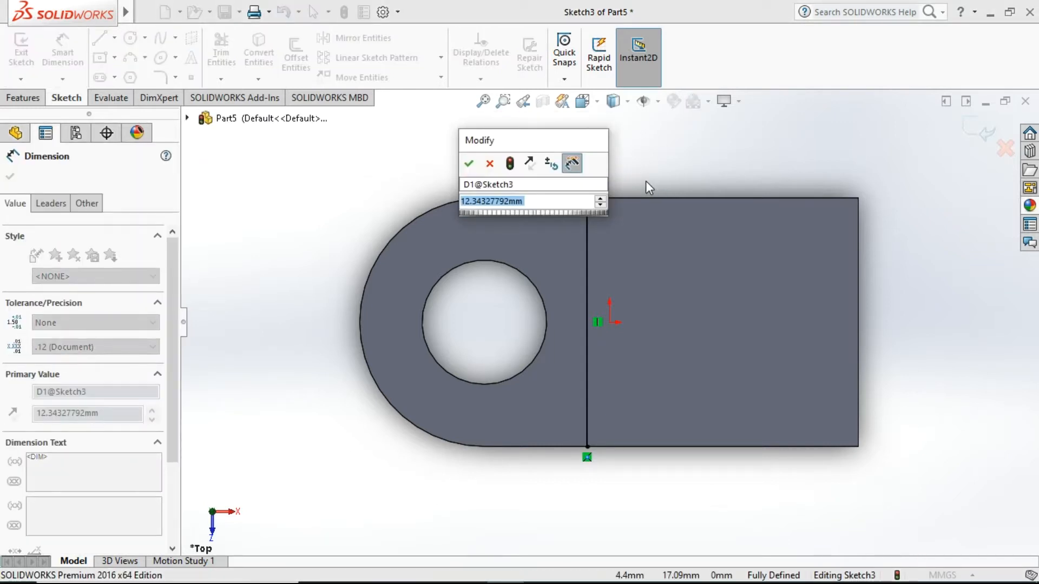
text(18mm)
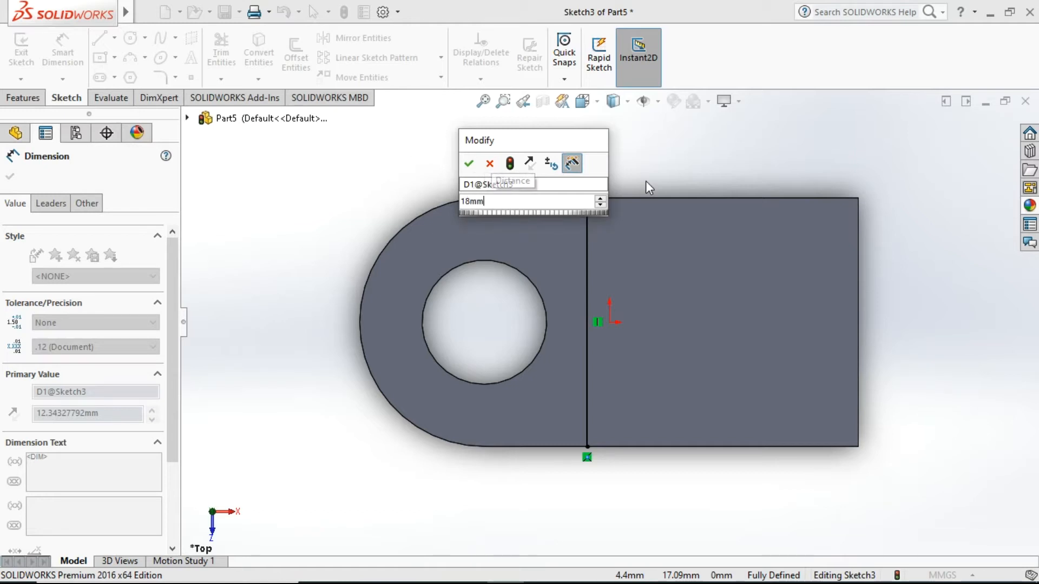
key(Escape)
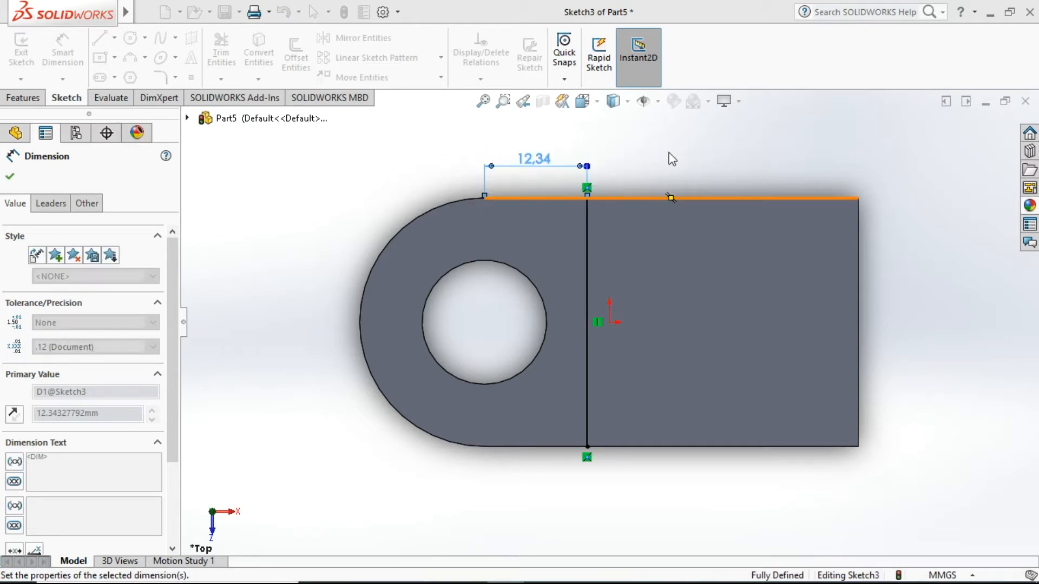
right_click(312, 210)
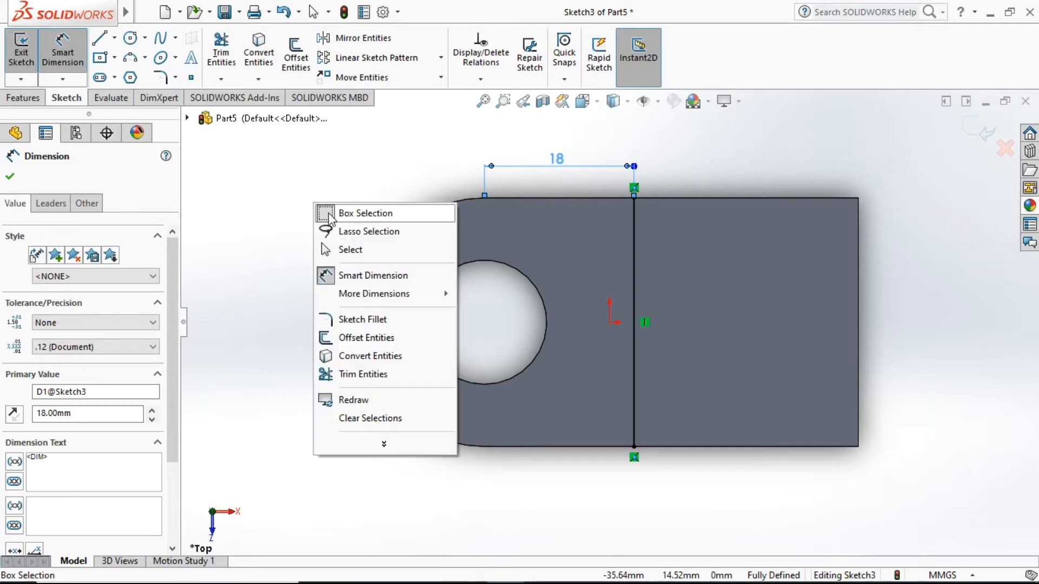
click(332, 246)
Sketch a horizontal construction line from the vertical line's midpoint to the midpoint of the block's square end.
click(99, 38)
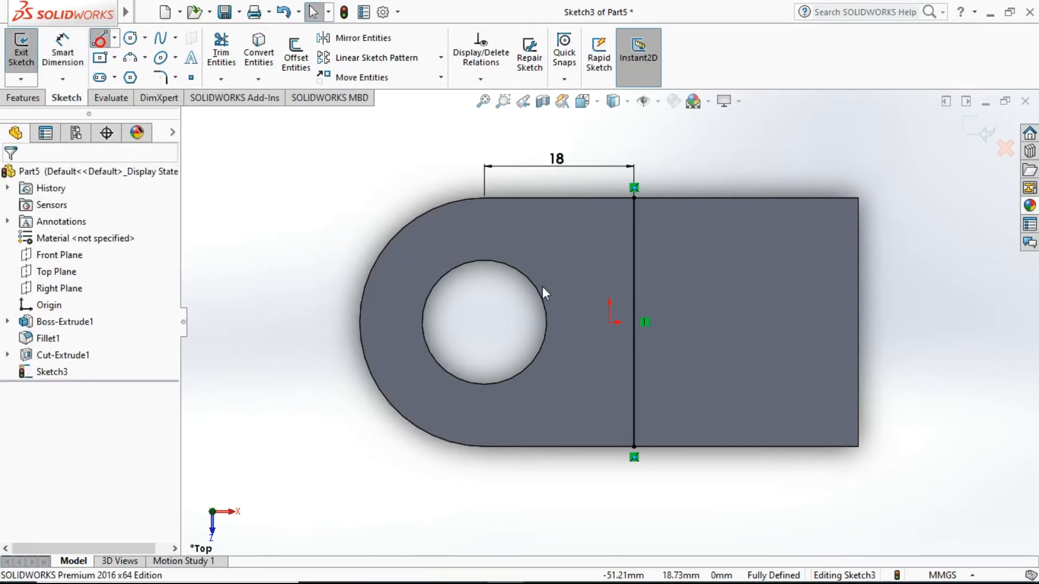
click(634, 322)
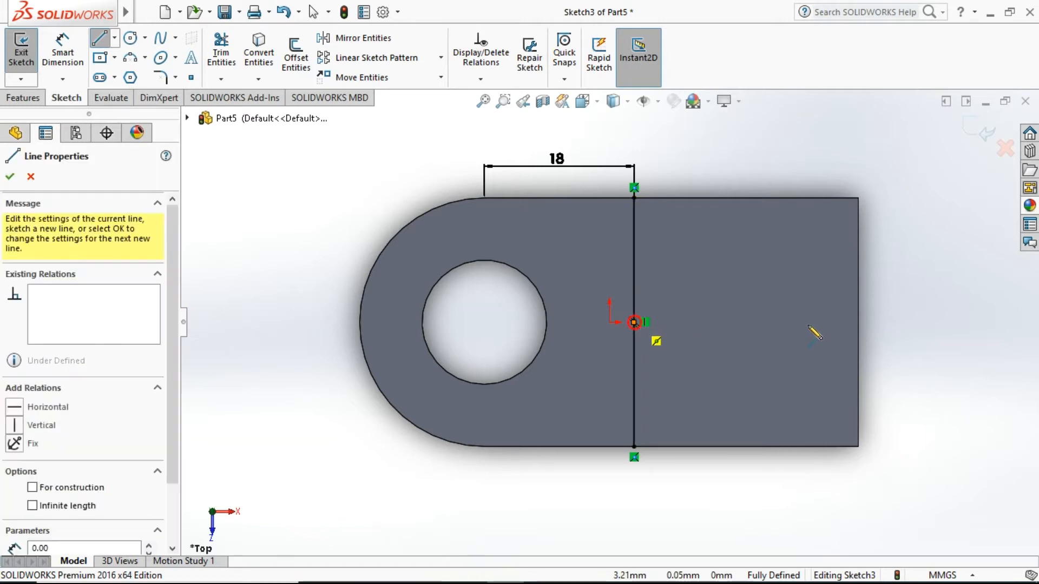
click(858, 322)
right_click(922, 319)
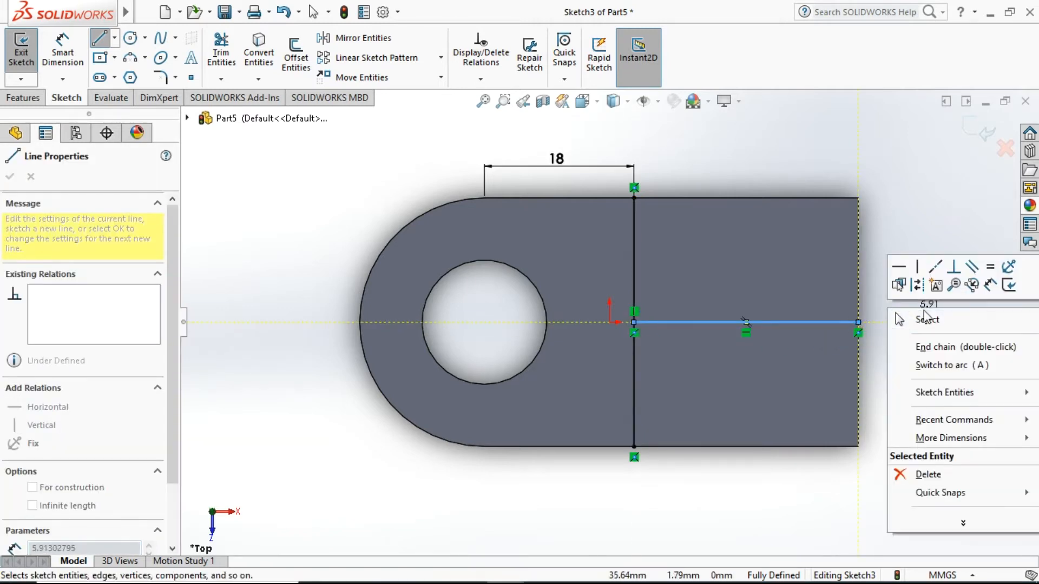
click(917, 285)
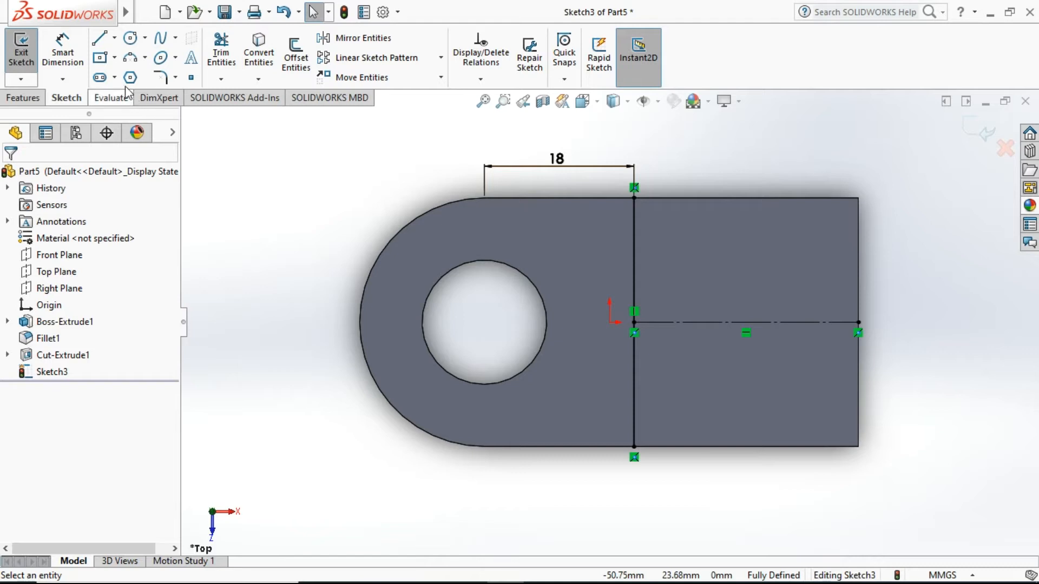
Sketch two corner rectangles between the vertical line and the square end, about 27 × 11 mm above and 27 × 12 mm below the centreline.
click(117, 57)
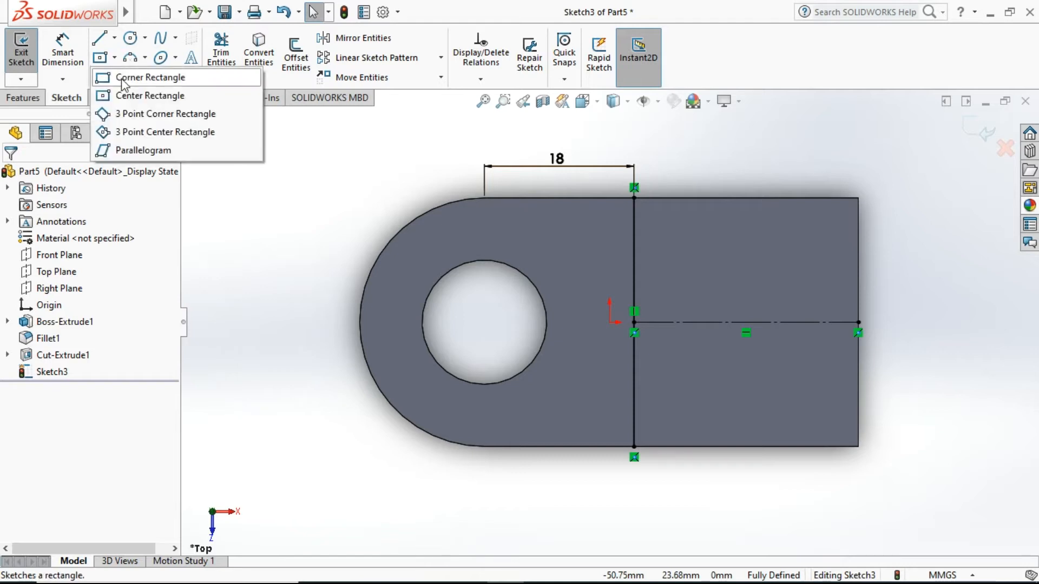
click(124, 78)
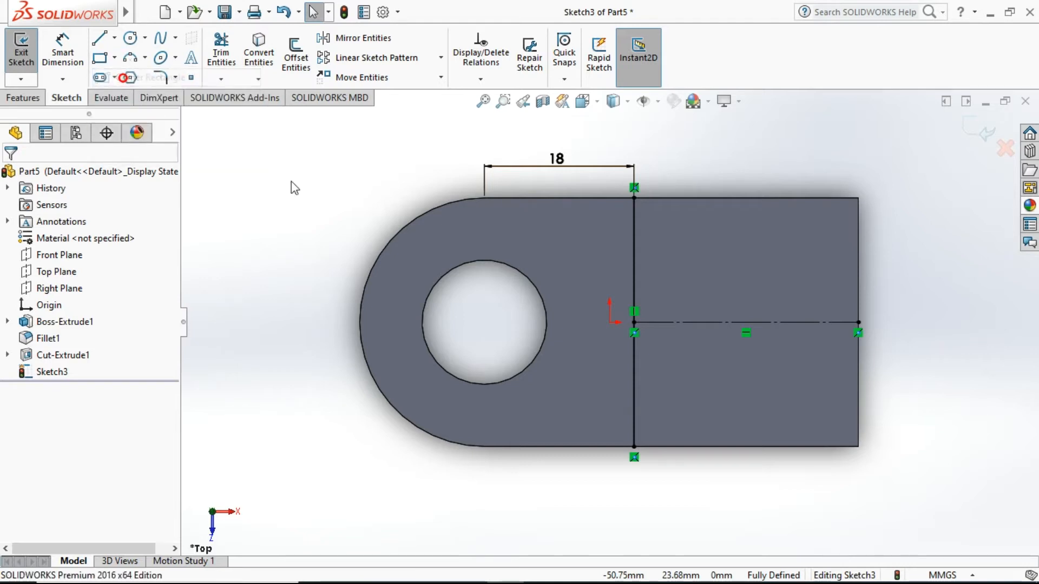
click(634, 198)
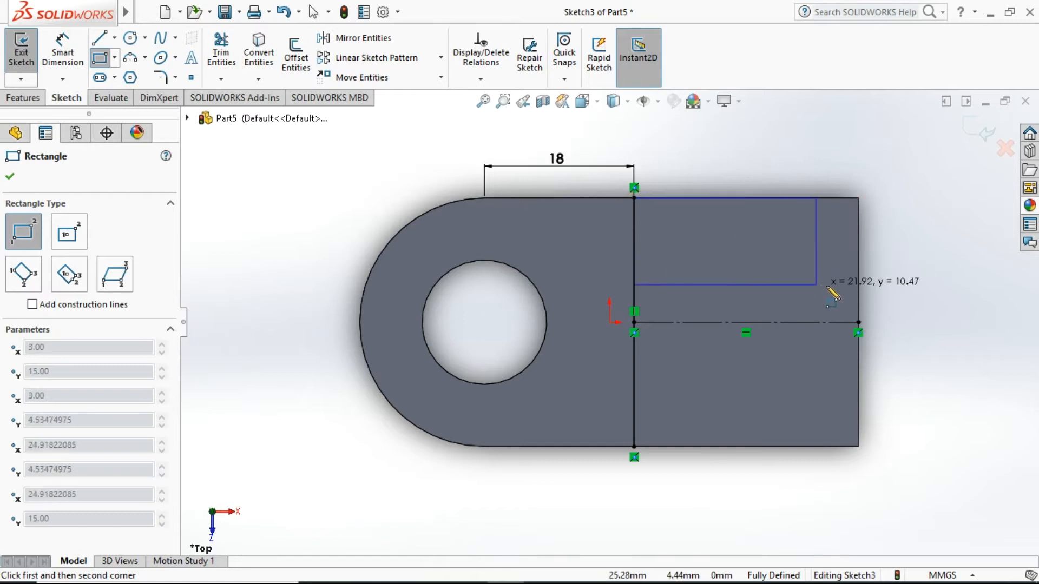
click(858, 289)
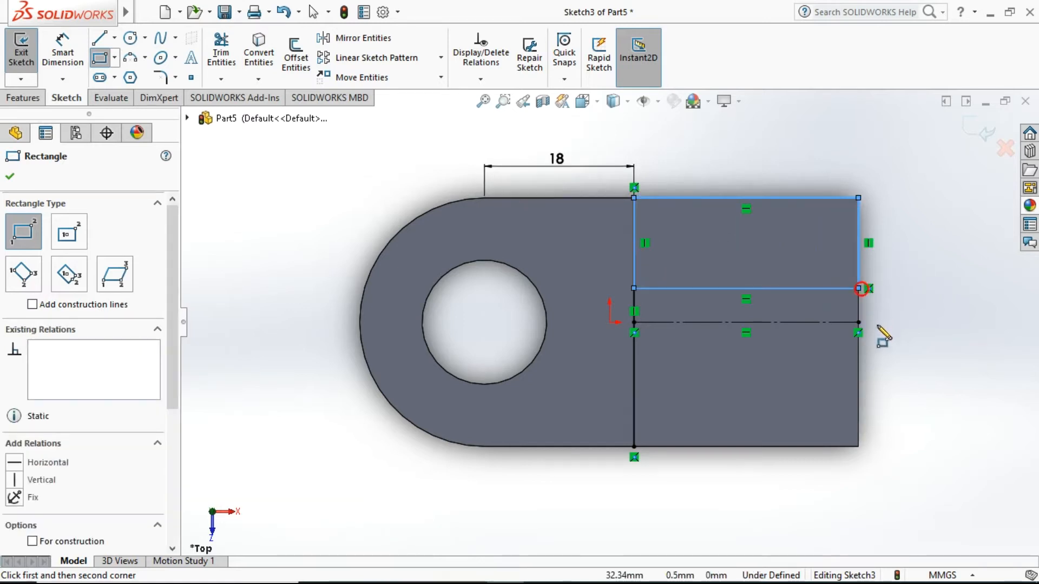
click(858, 447)
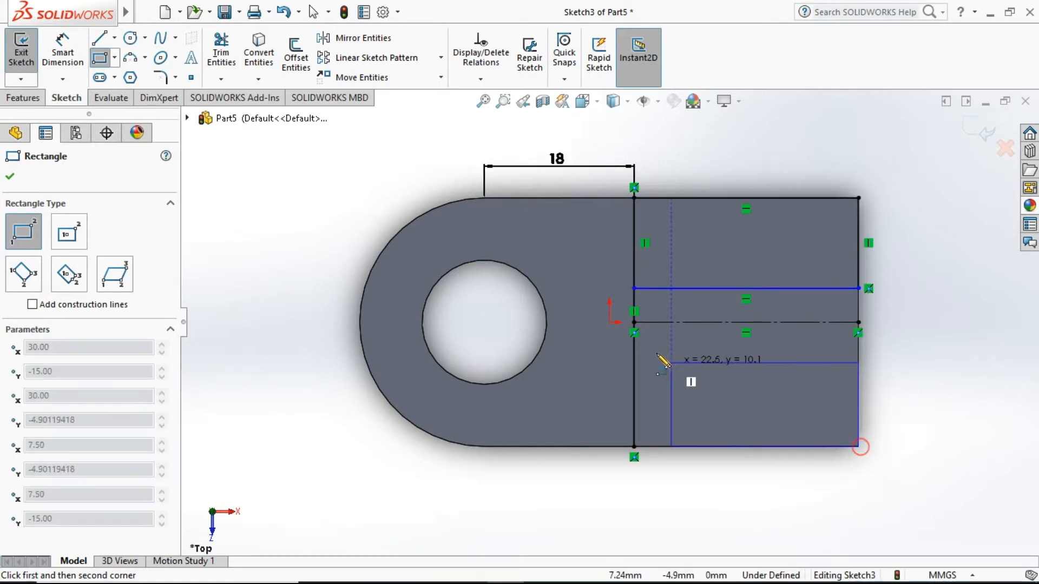
click(635, 346)
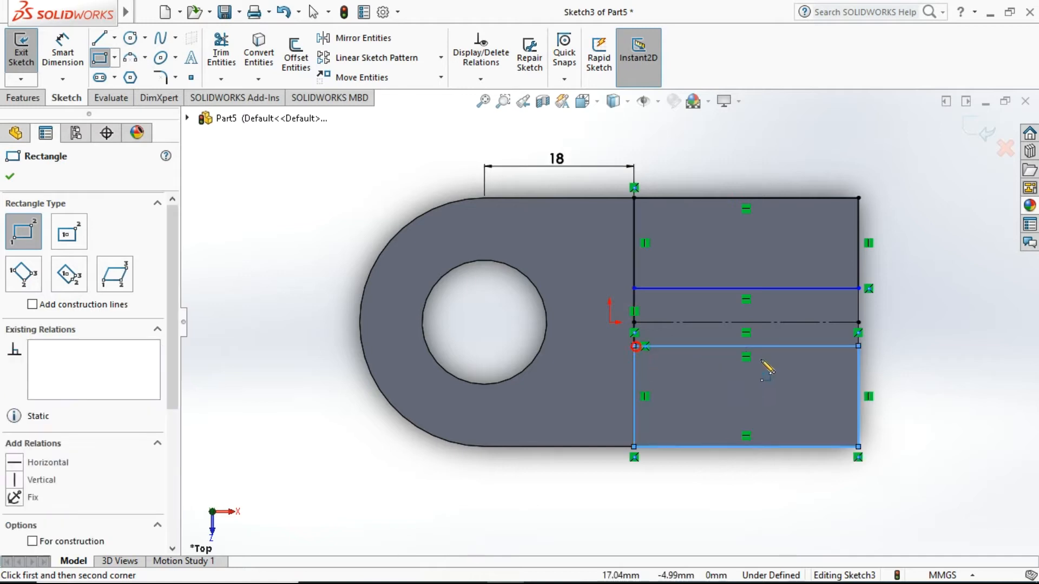
right_click(905, 237)
click(918, 242)
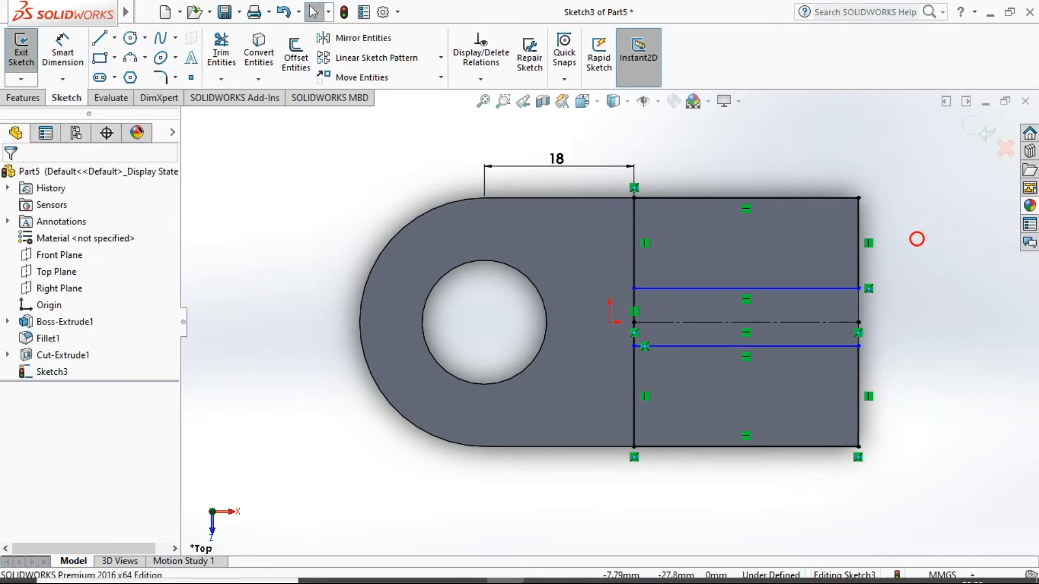
Consult the reference drawing and dimension the upper rectangle's inner edge 3.5 mm from the centreline.
click(467, 568)
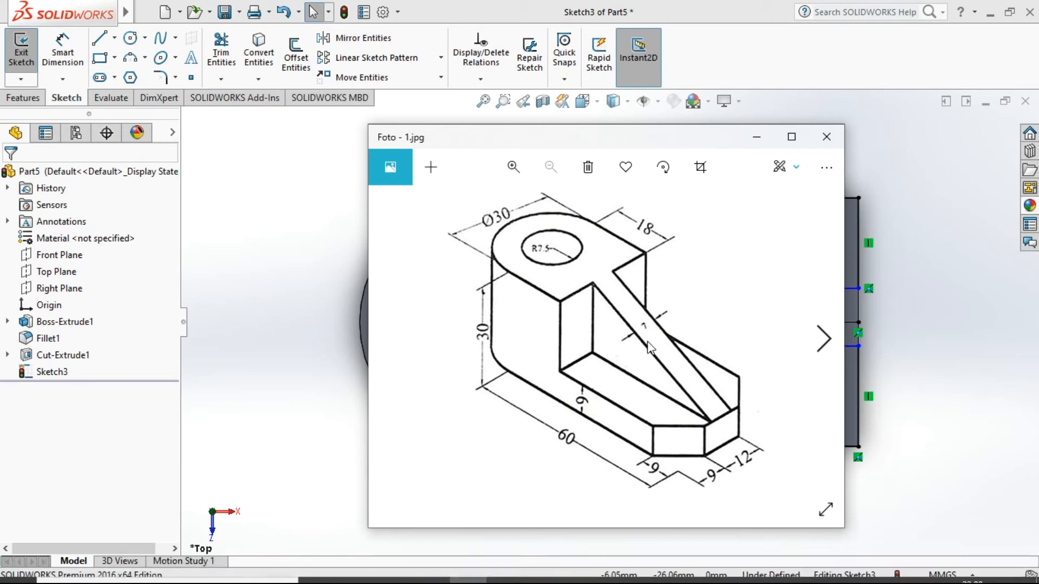
click(504, 569)
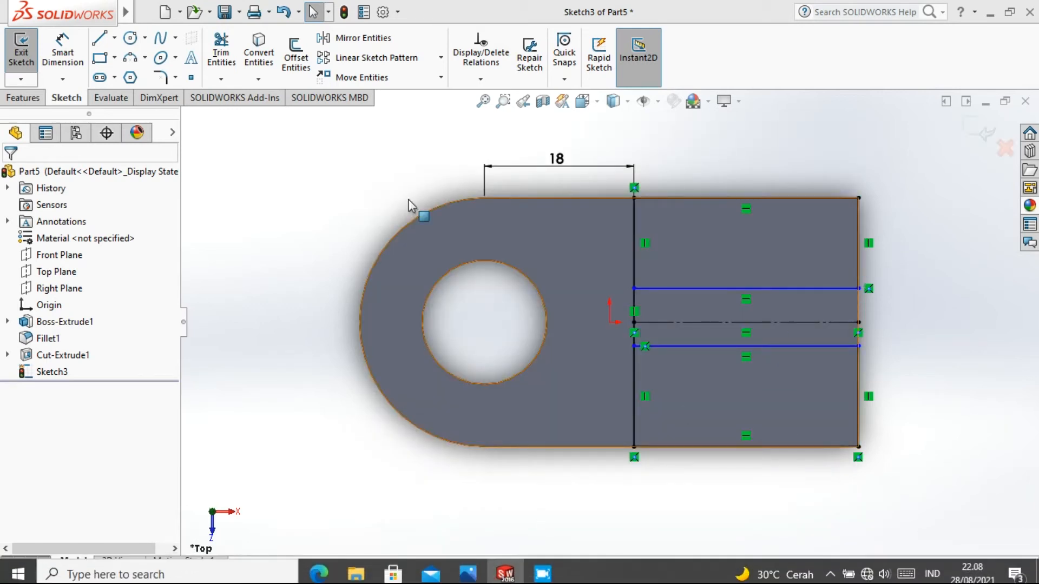
click(73, 53)
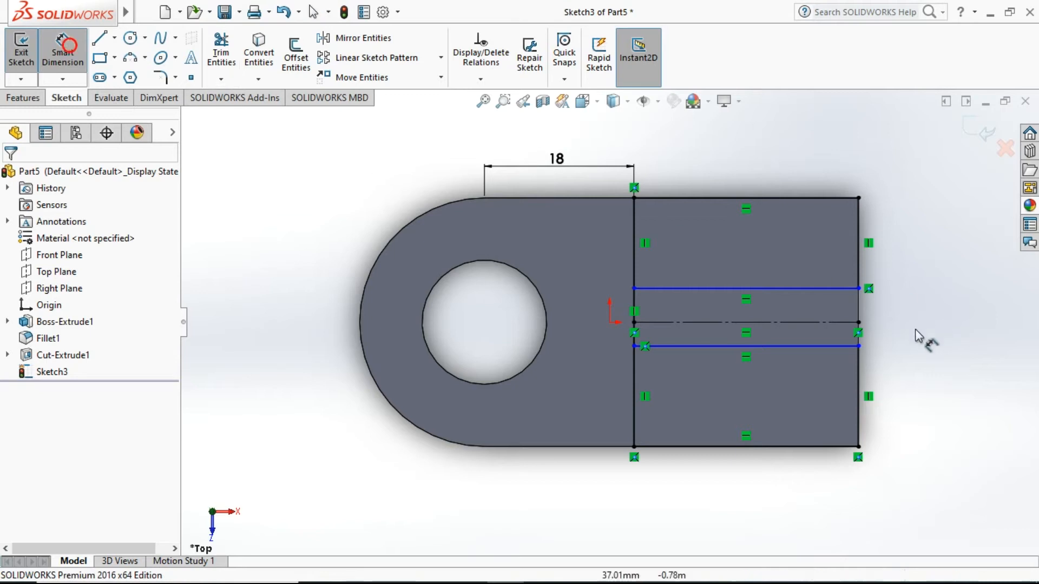
click(860, 322)
click(859, 288)
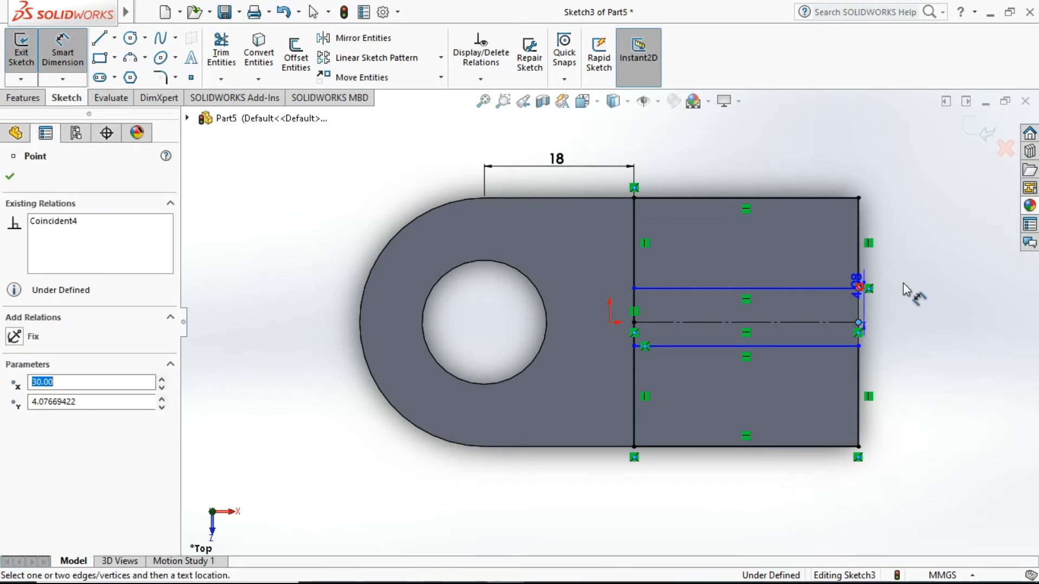
click(925, 314)
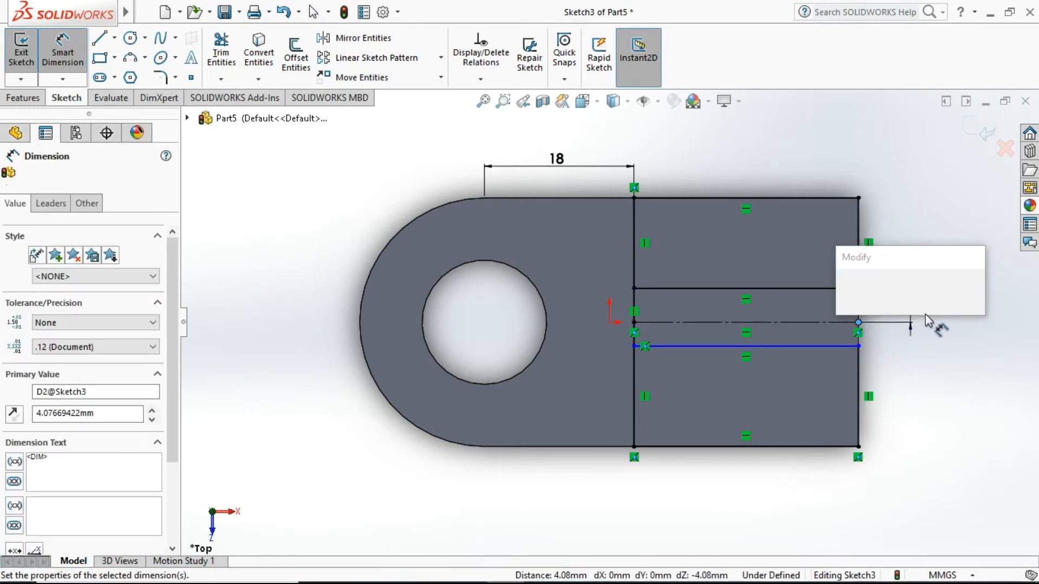
text(3.5mm)
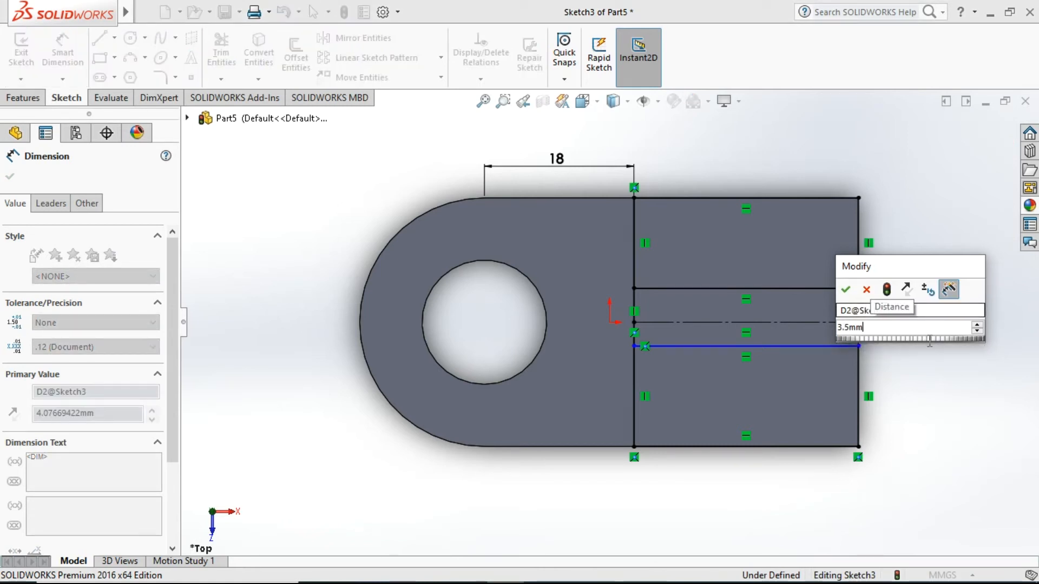
key(Return)
Dimension the lower rectangle's inner edge 3.5 mm from the centreline and finish dimensioning.
click(848, 323)
click(854, 346)
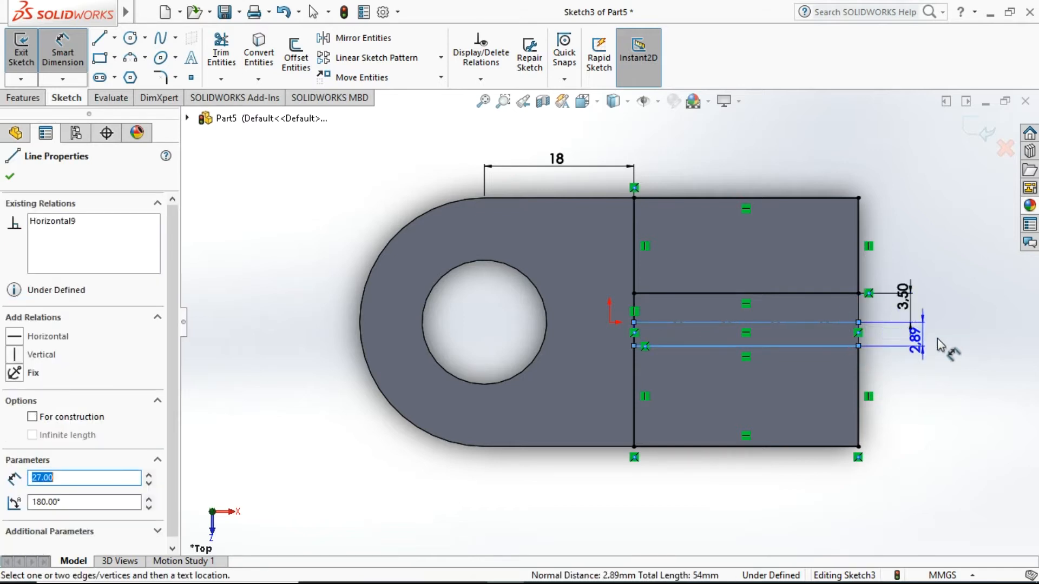
click(966, 371)
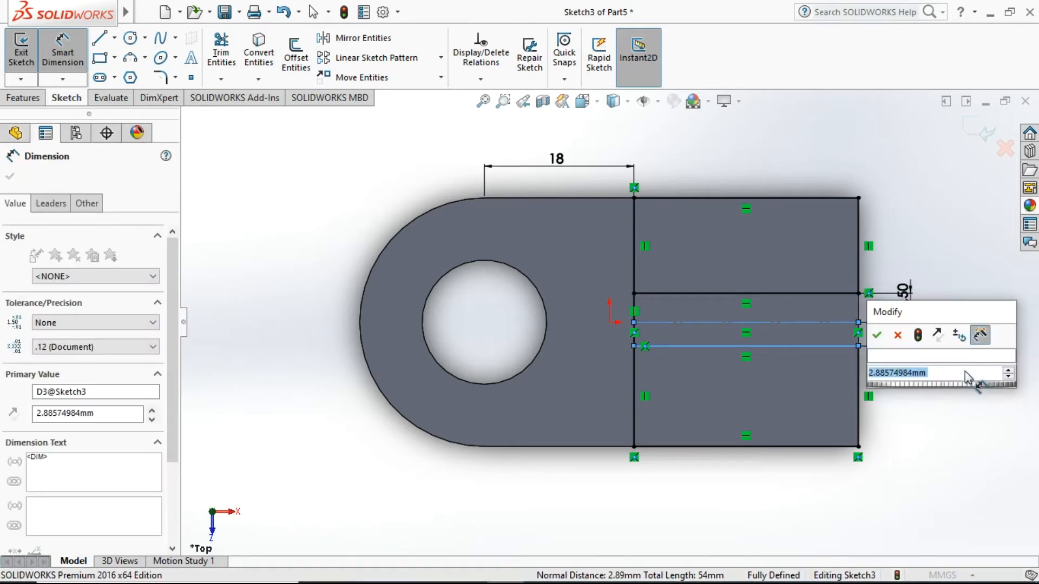
text(3.5mm)
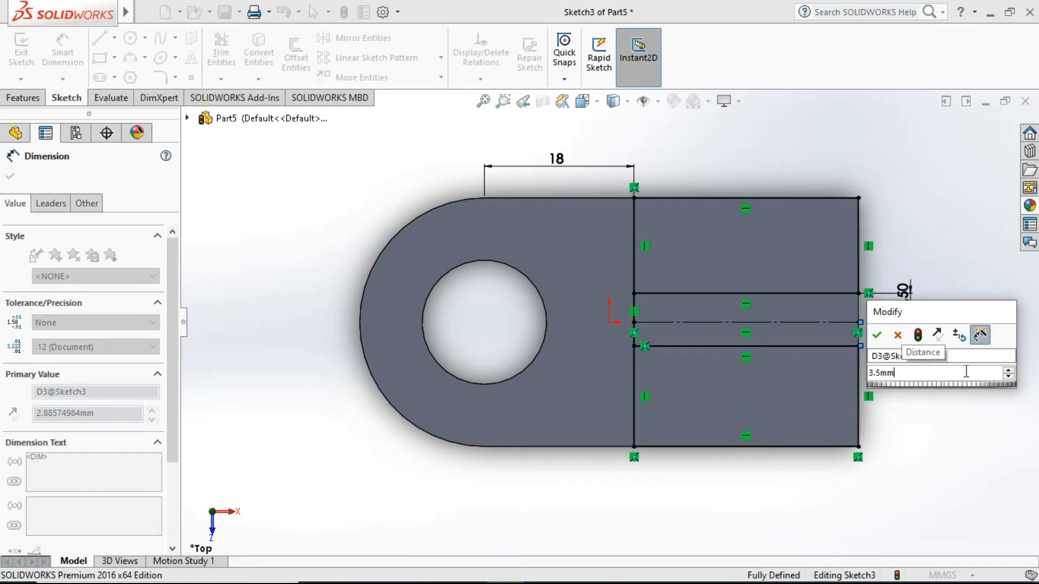
key(Return)
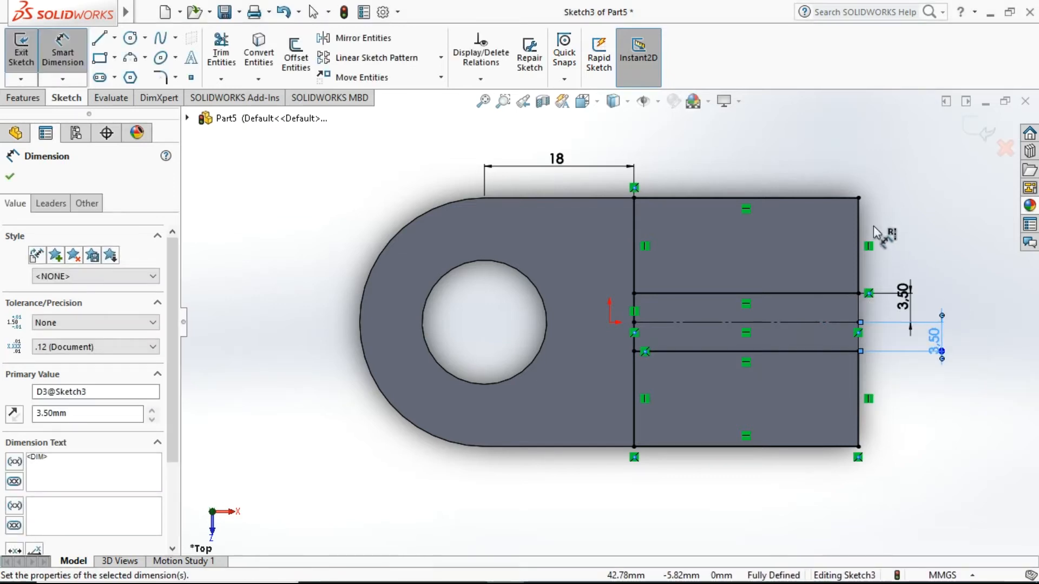
right_click(260, 236)
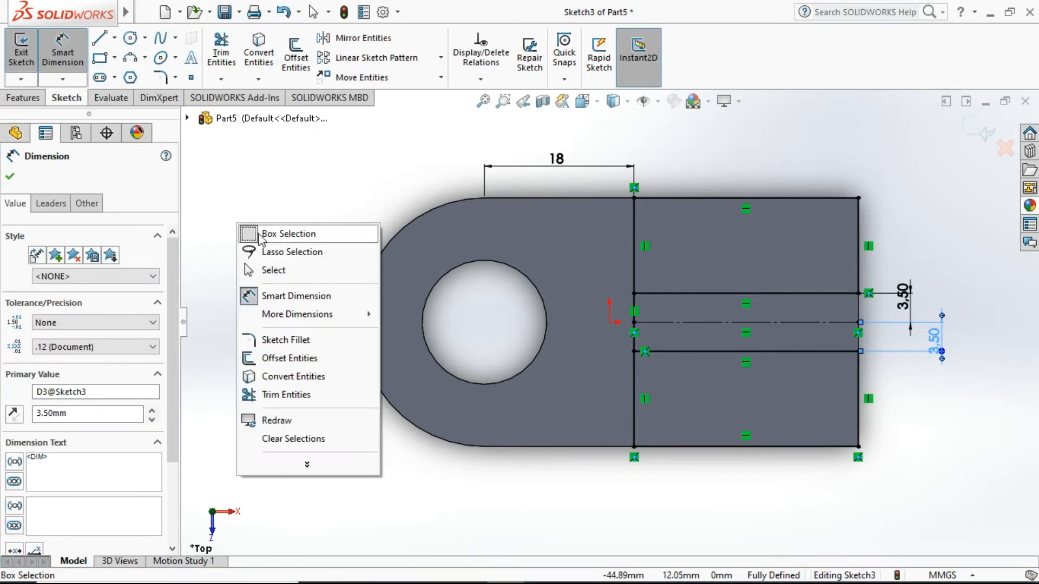
click(264, 270)
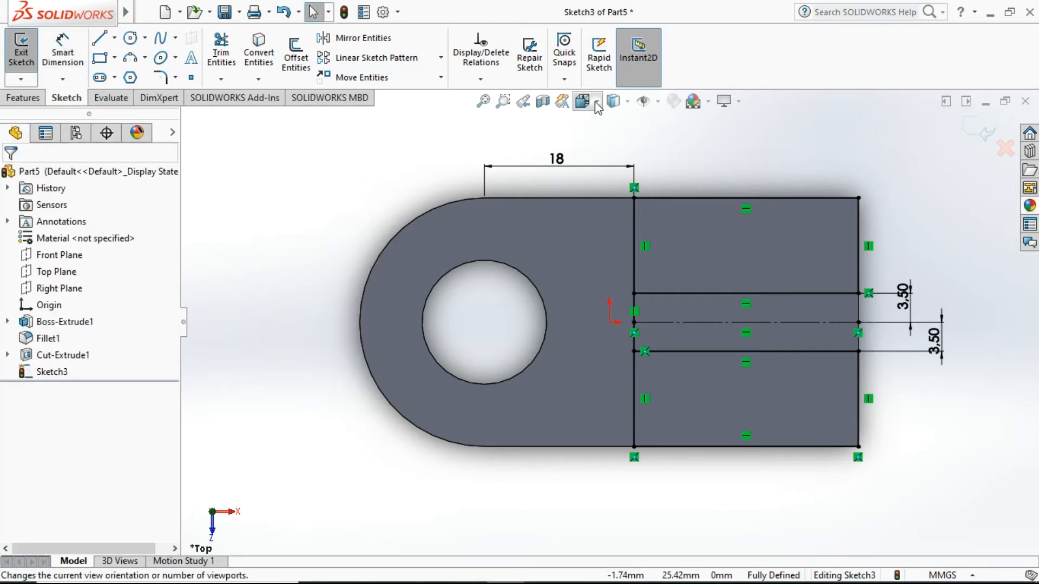
Start an extruded cut from the sketch in isometric view, using the two rectangular regions beside the centre strip as contours.
click(598, 103)
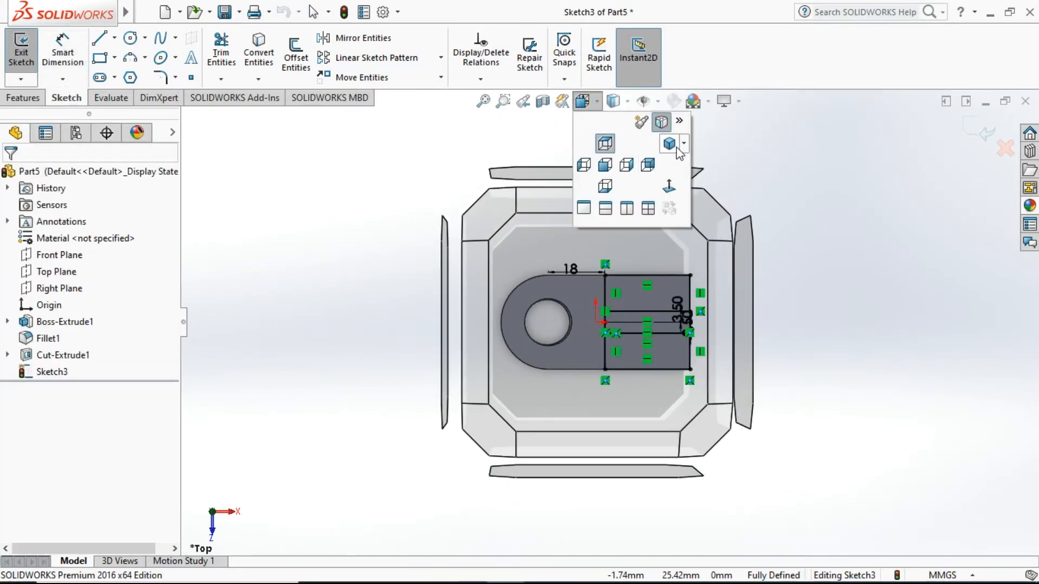
click(684, 144)
click(701, 160)
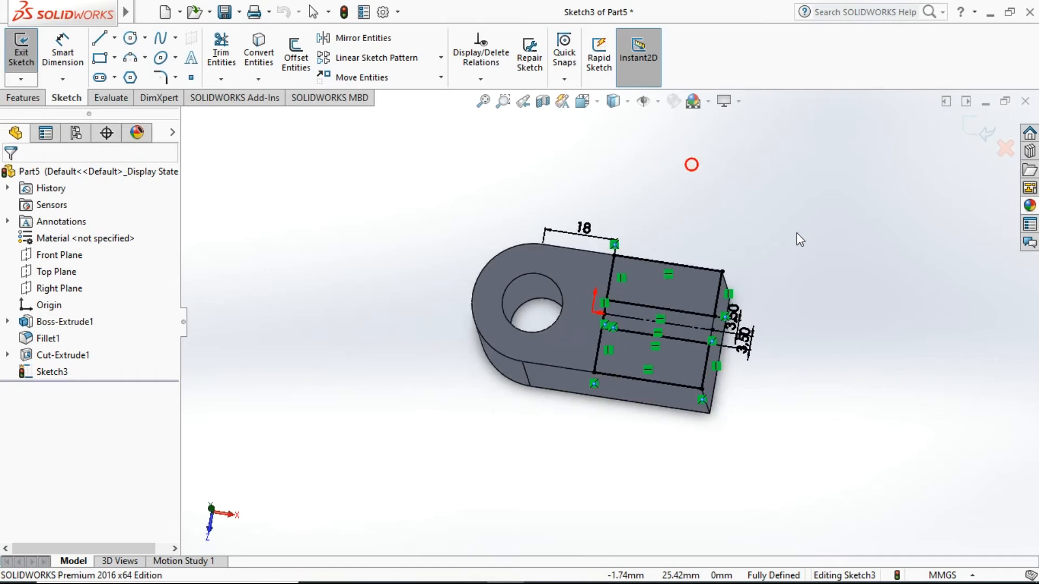
click(37, 97)
click(227, 58)
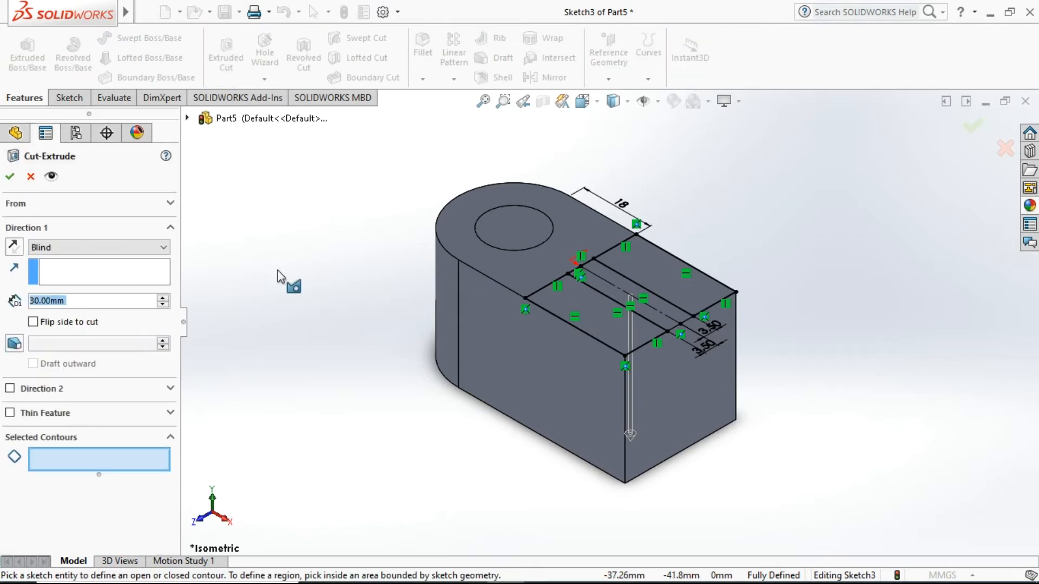
click(608, 322)
click(665, 280)
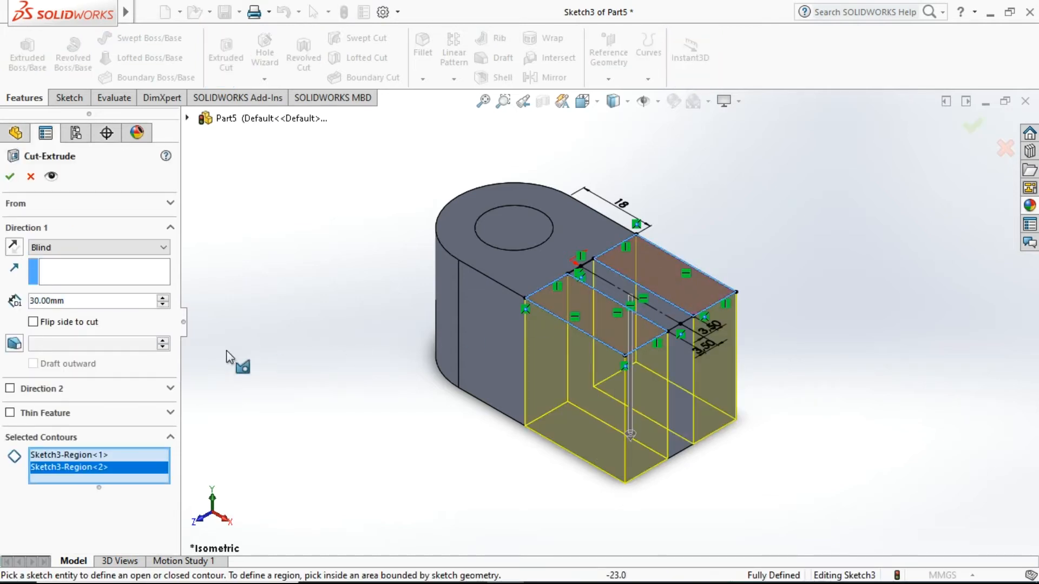
Set the blind cut depth to 21 mm, check it against the reference drawing and apply the cut.
click(37, 300)
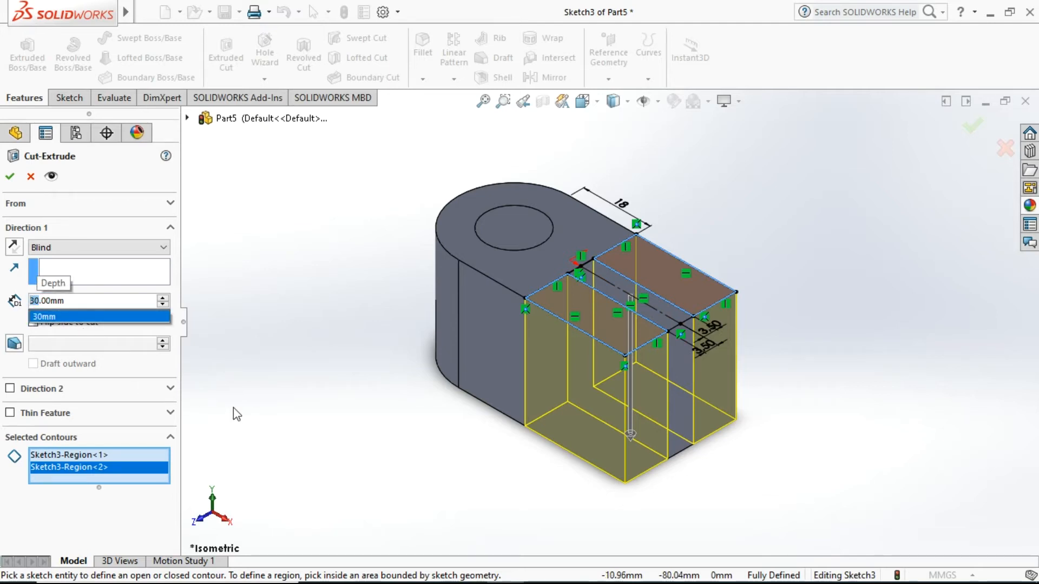
text(21)
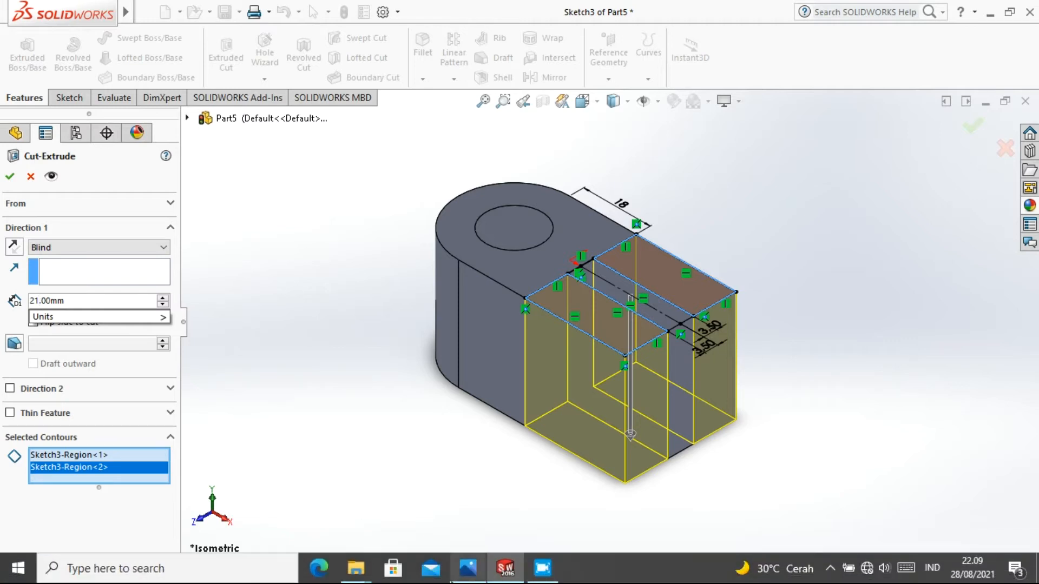
click(469, 575)
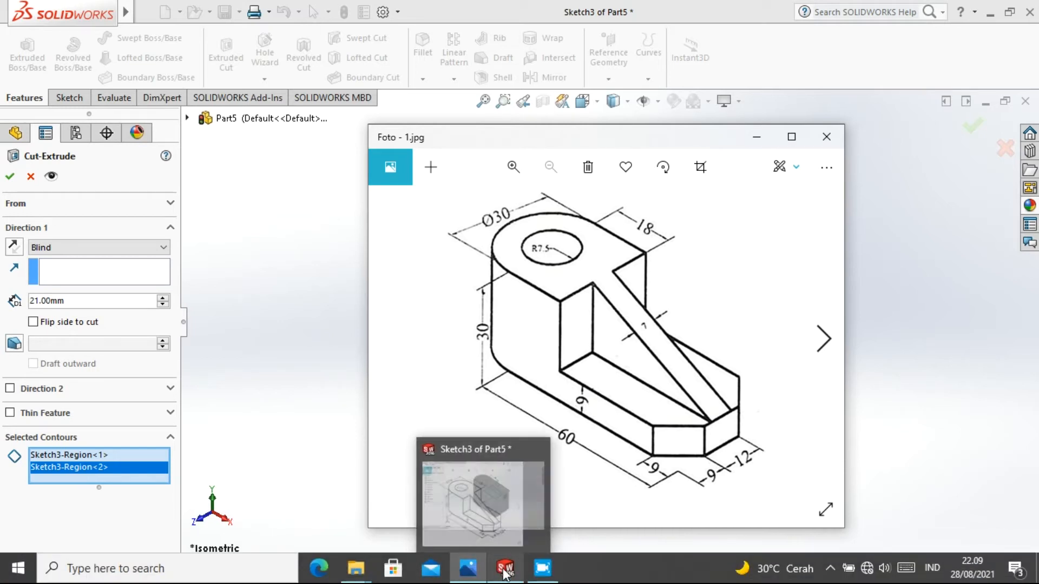
click(506, 568)
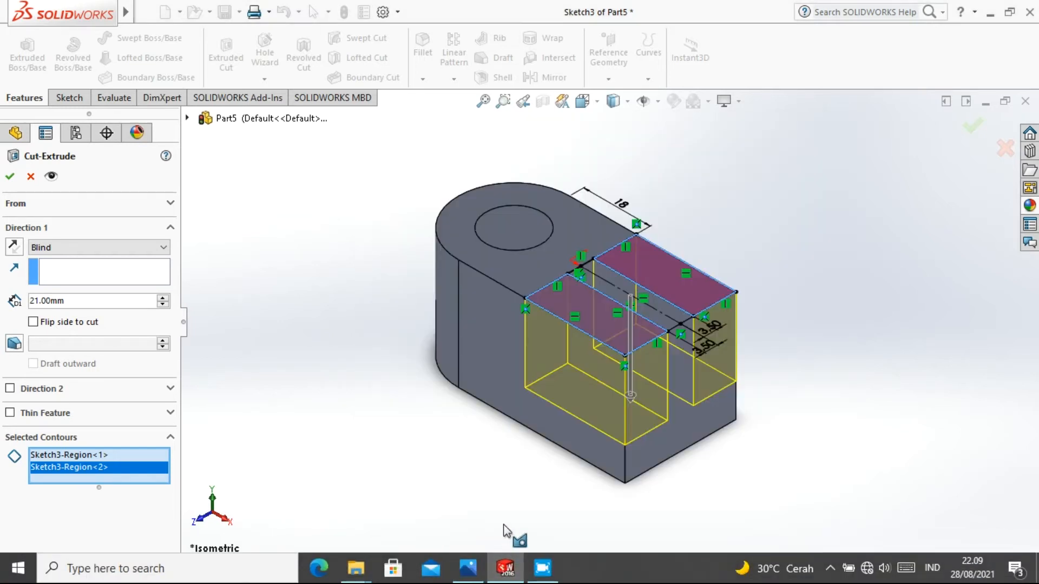
click(10, 176)
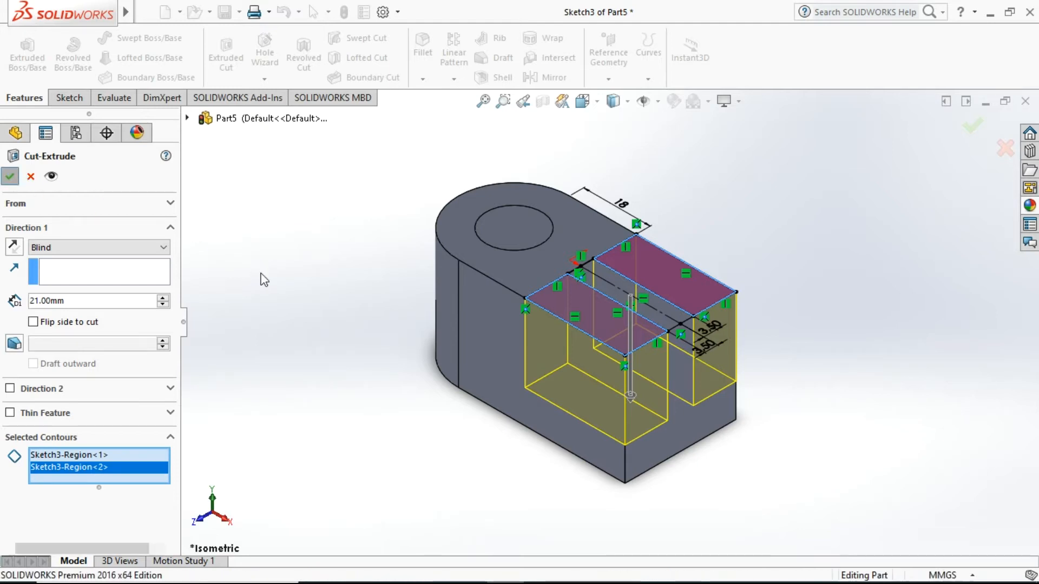
click(306, 308)
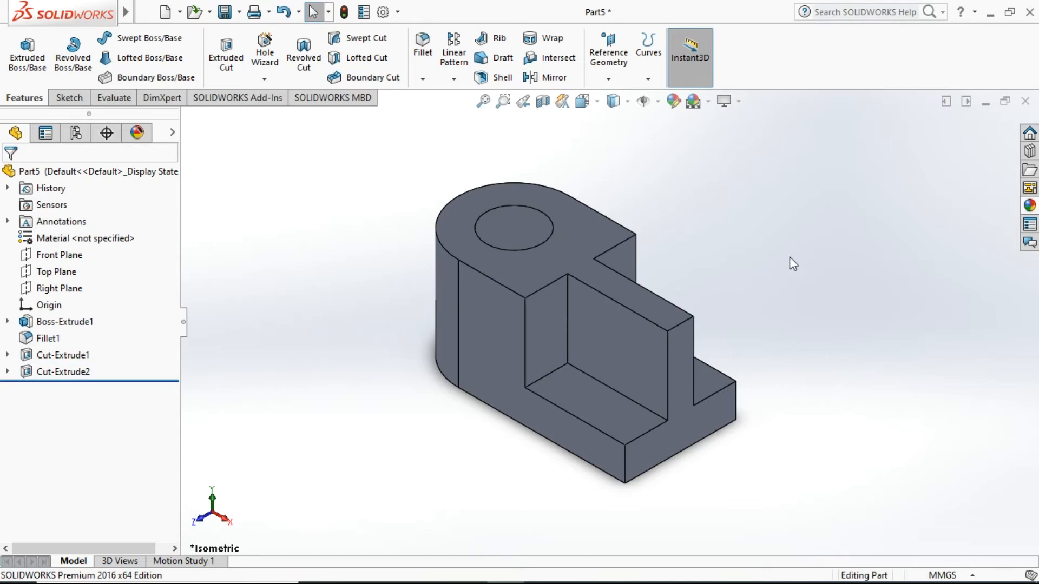
Consult the reference drawing and sketch a closed triangle on the rib's side face, joining its upper inner, lower outer and upper outer corners.
mouse_move(533, 582)
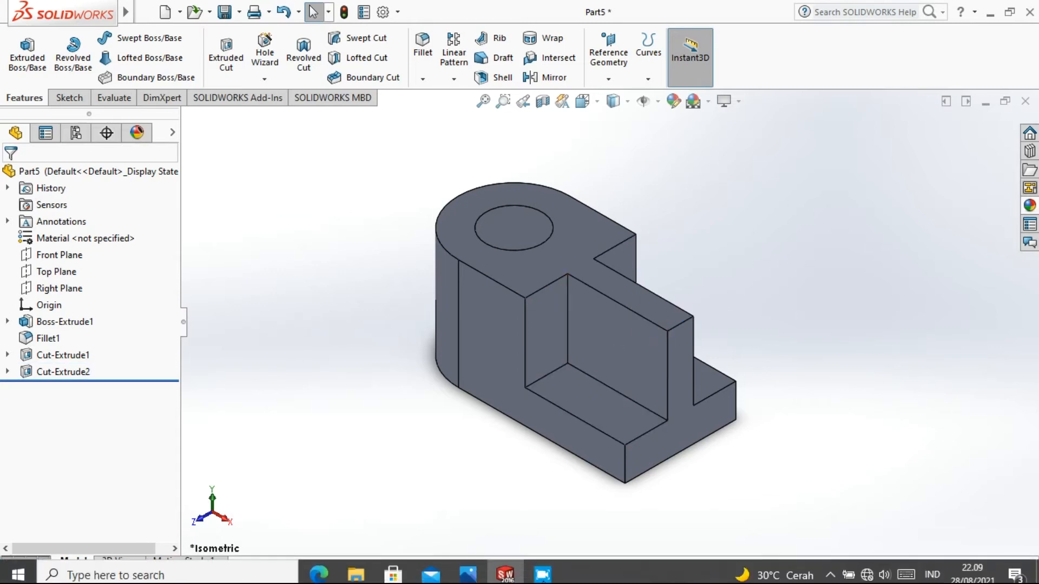
click(482, 567)
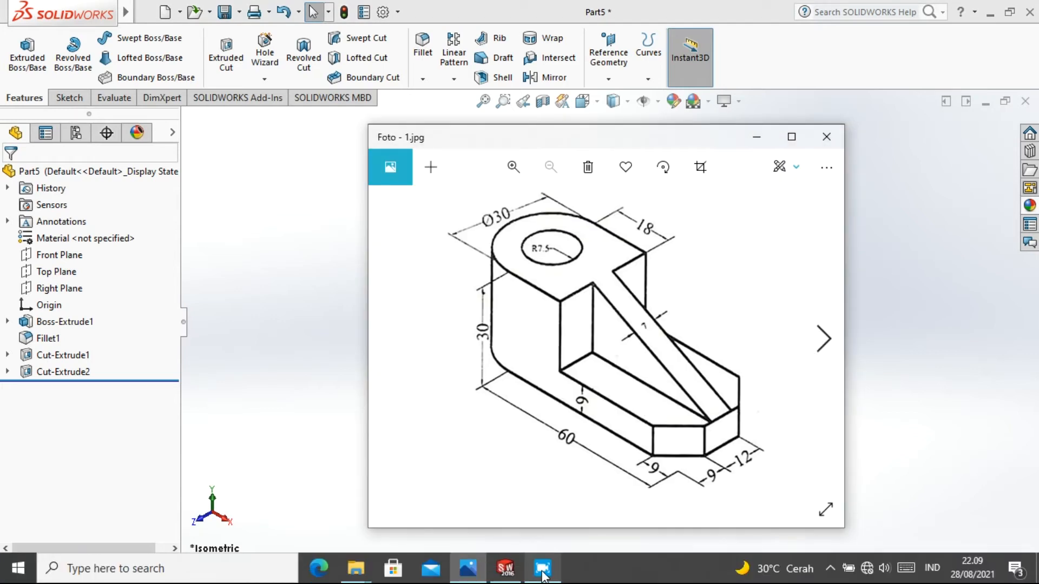
click(505, 576)
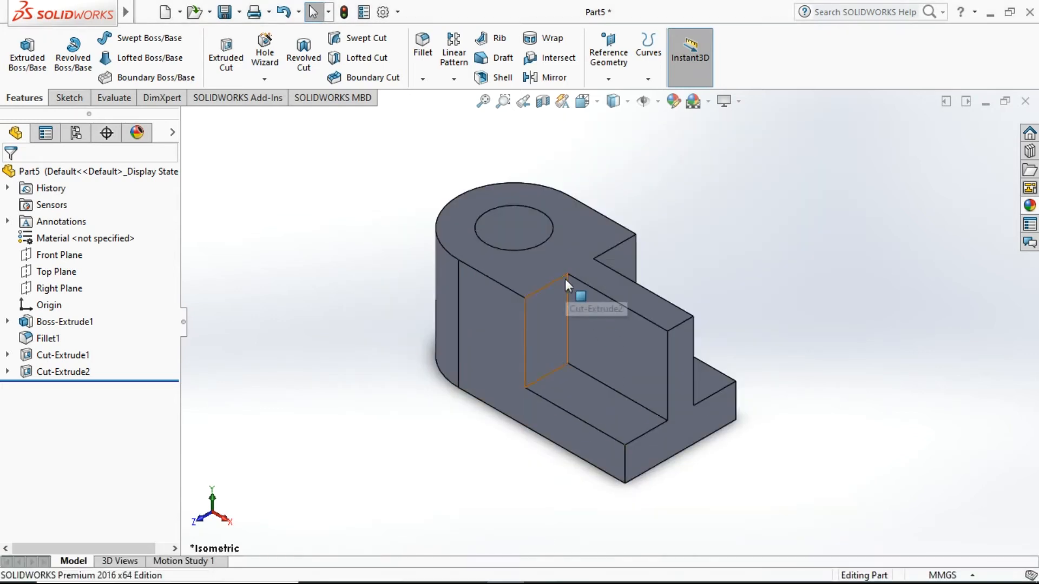
click(69, 98)
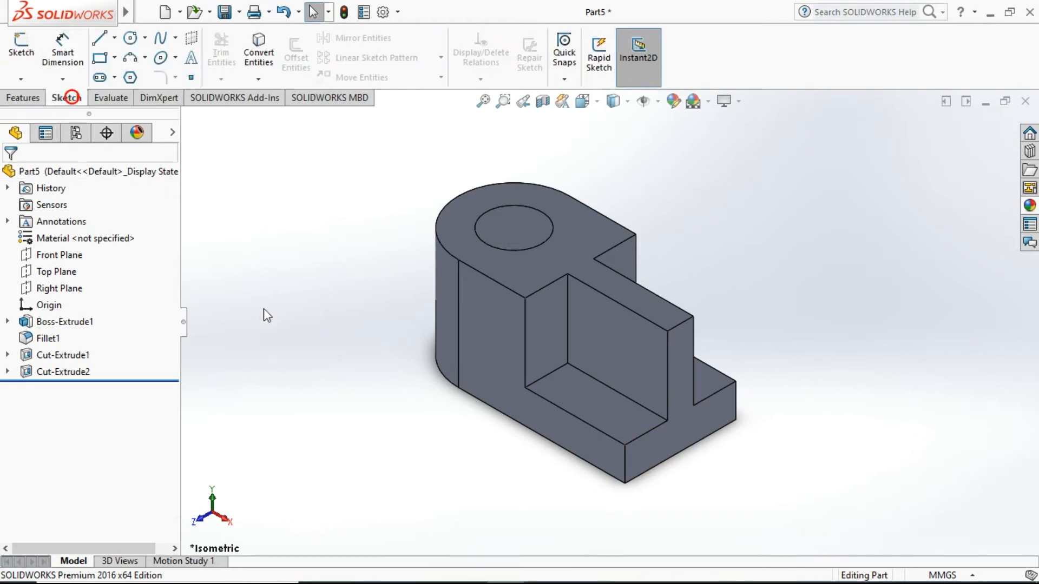
click(644, 344)
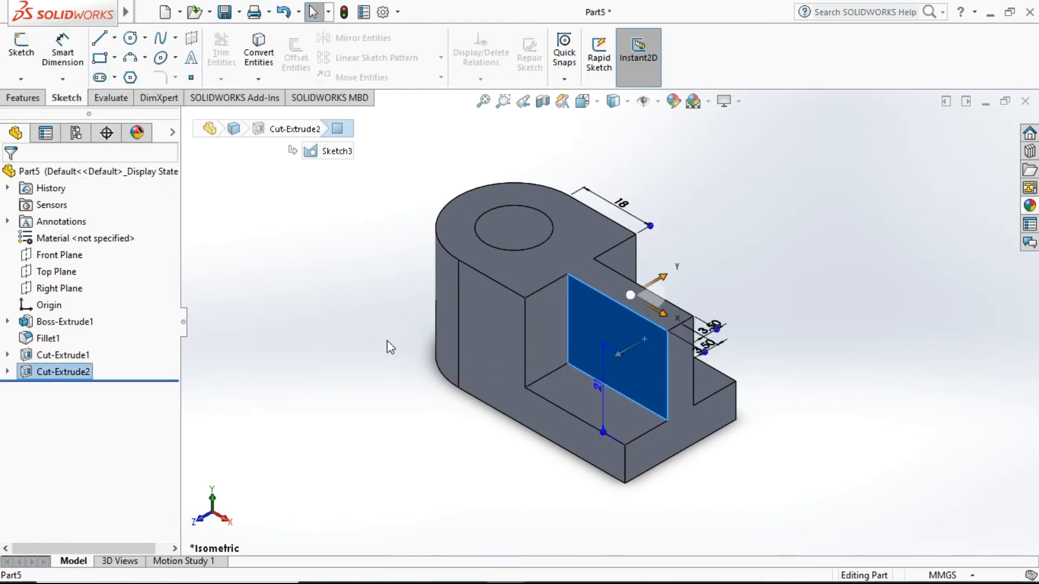
click(103, 39)
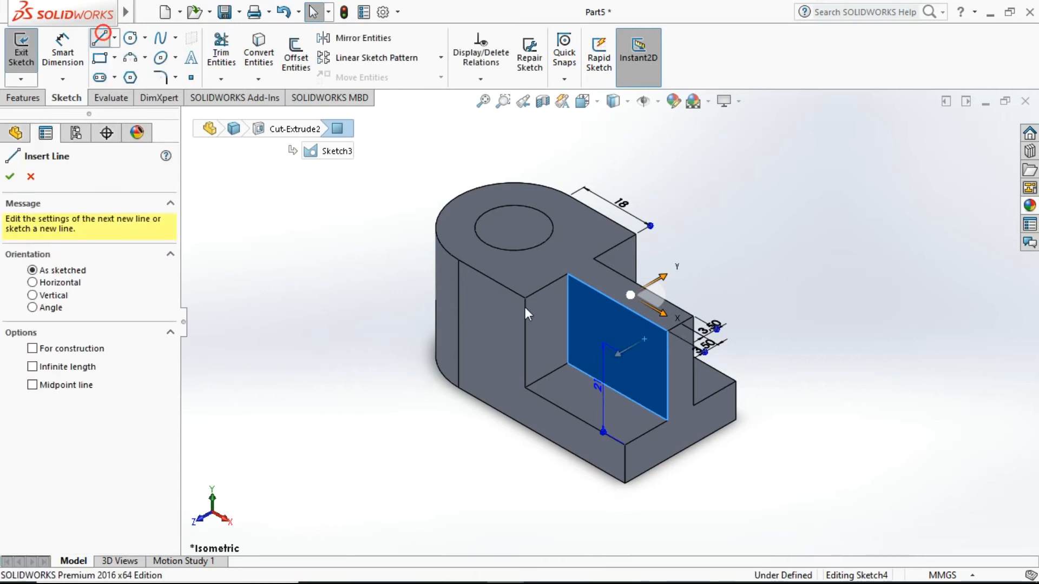
click(568, 275)
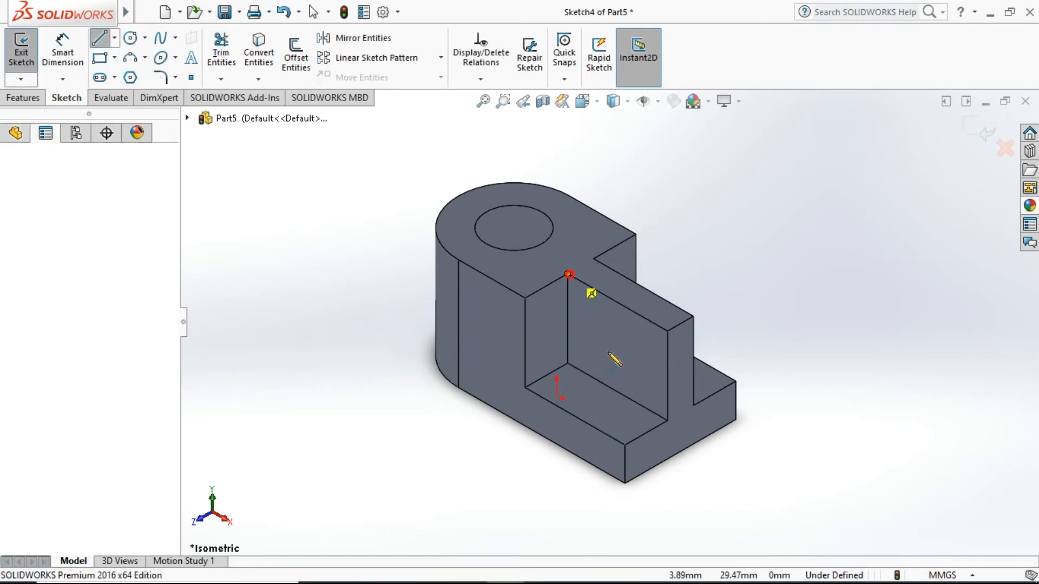
click(667, 420)
click(668, 331)
click(568, 274)
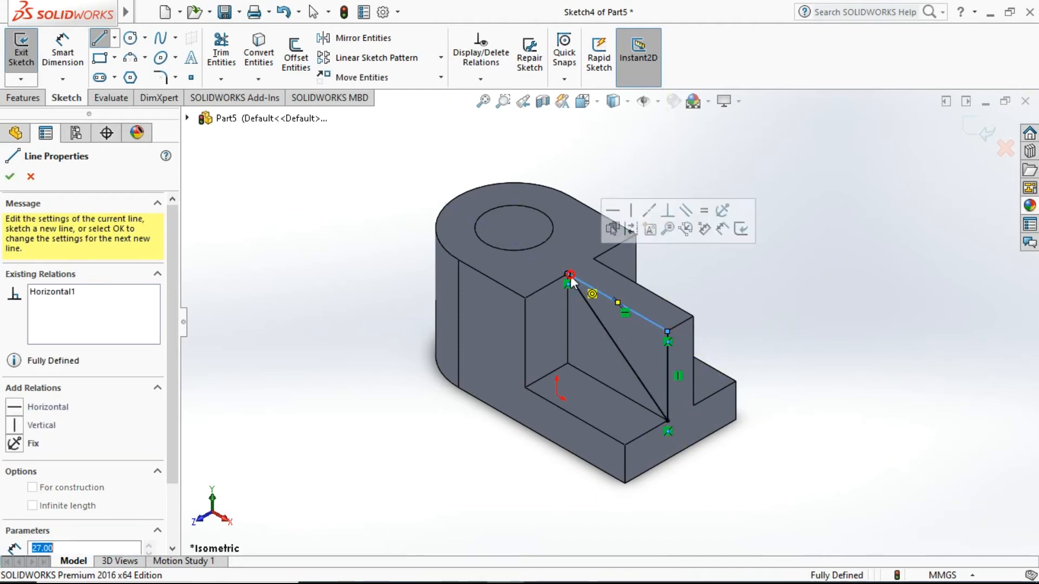
right_click(374, 274)
click(407, 281)
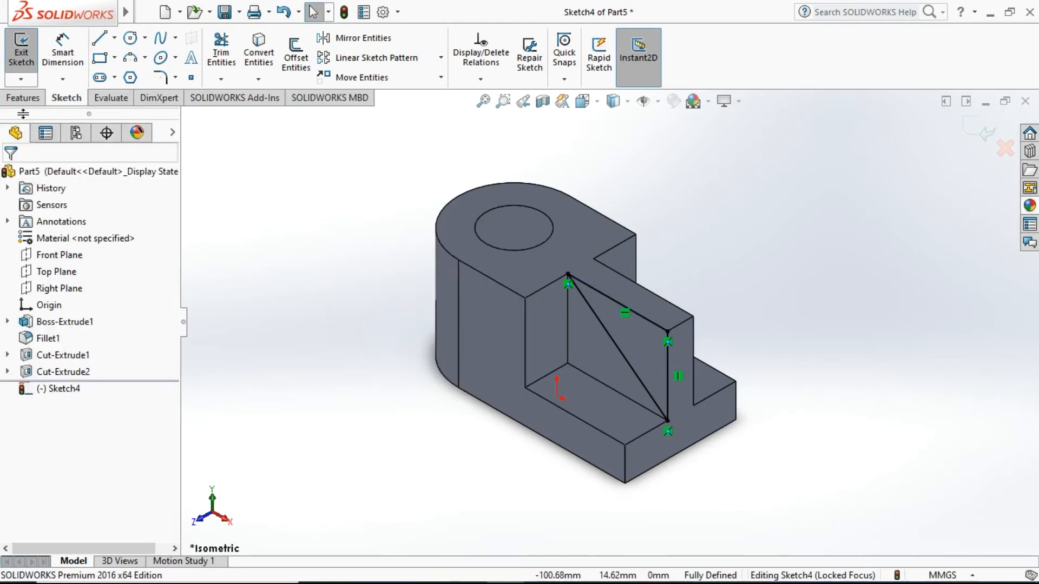
Cut the triangular profile Through All to give the rib its sloped top.
click(23, 97)
click(227, 54)
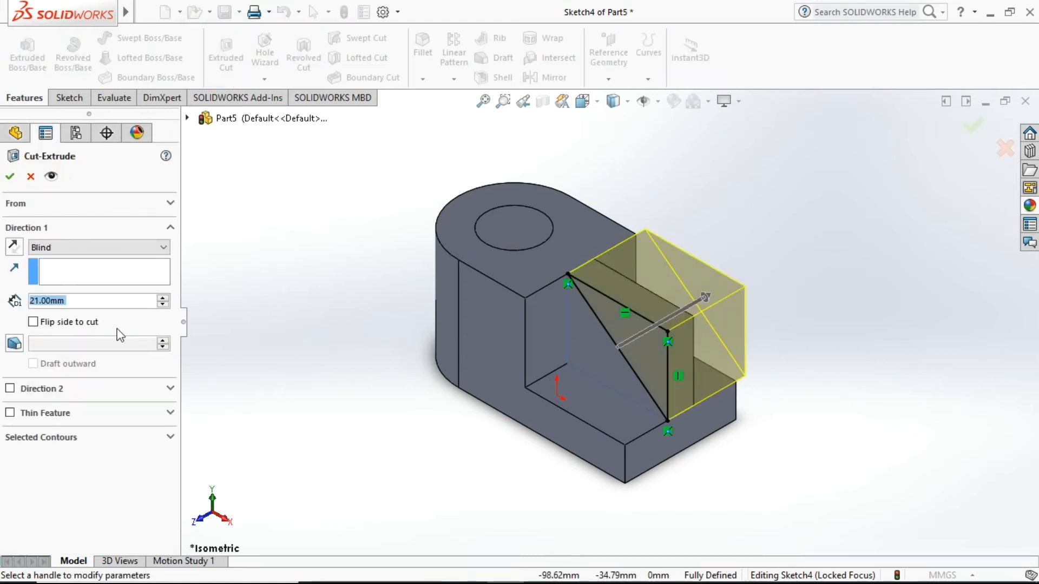
click(155, 252)
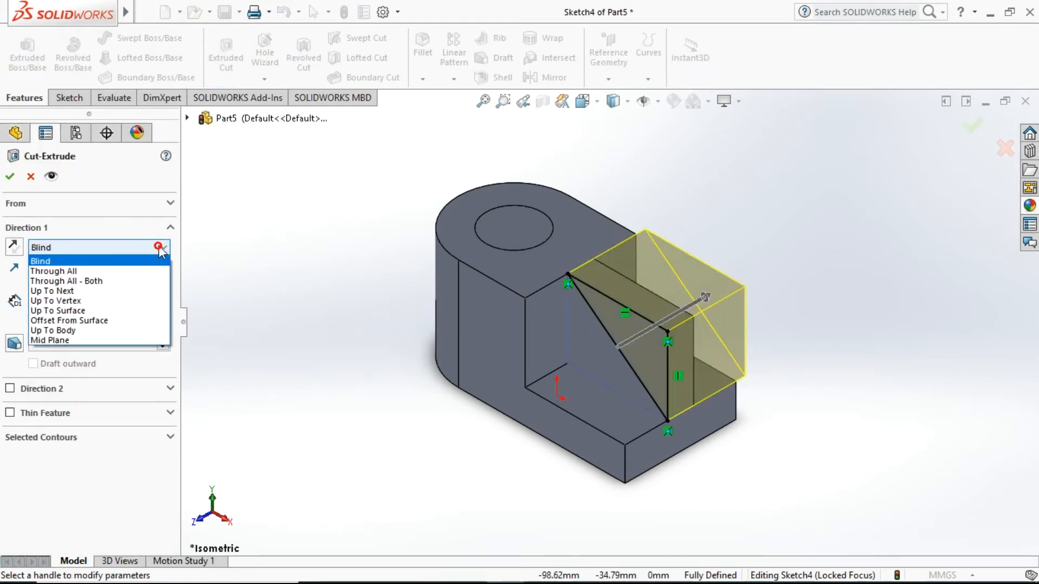
click(118, 272)
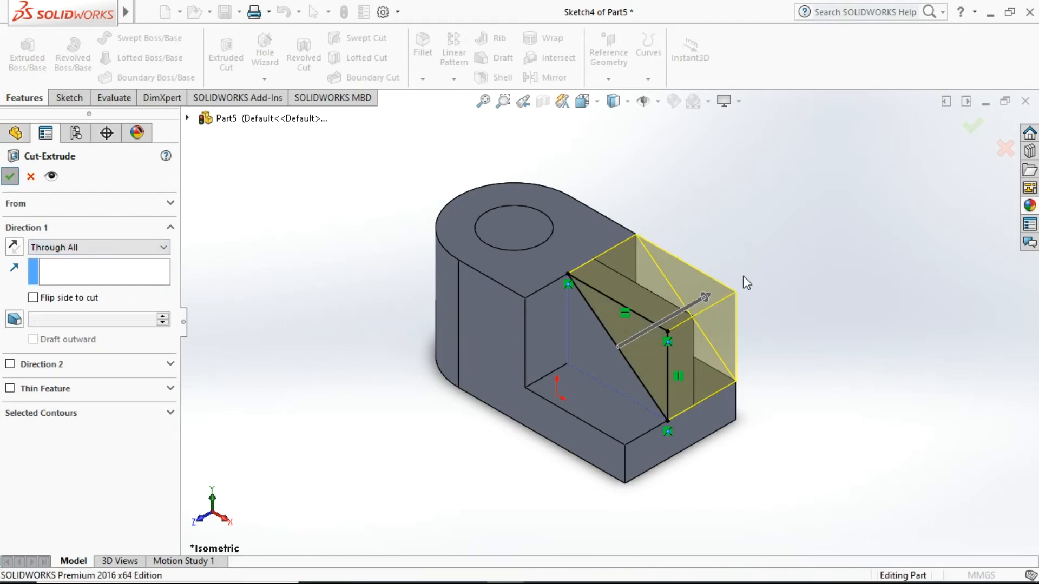
click(803, 271)
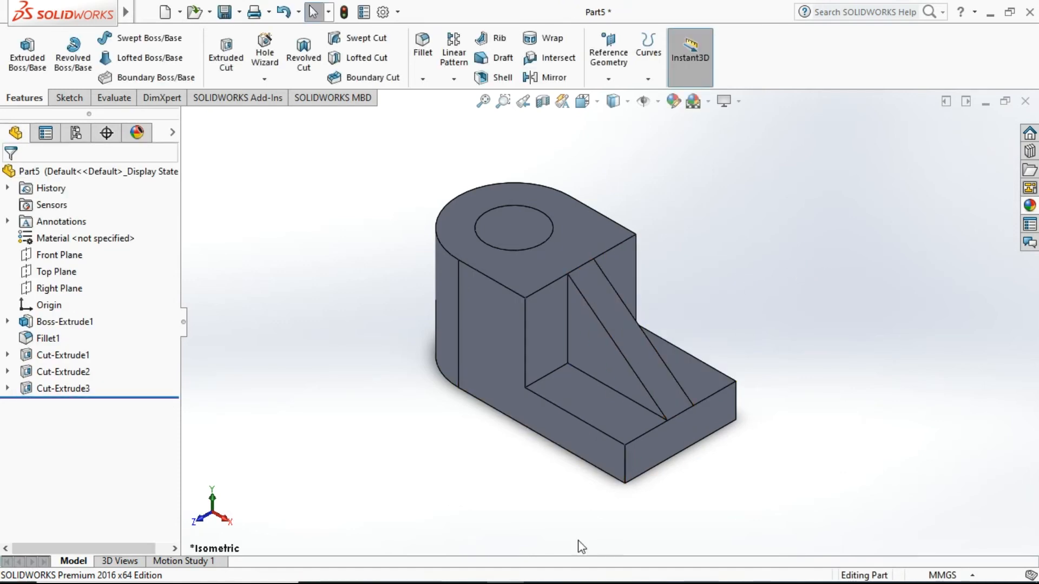
Consult the reference drawing and start a Distance distance chamfer on the two vertical corner edges at the base's square end.
mouse_move(507, 572)
click(468, 568)
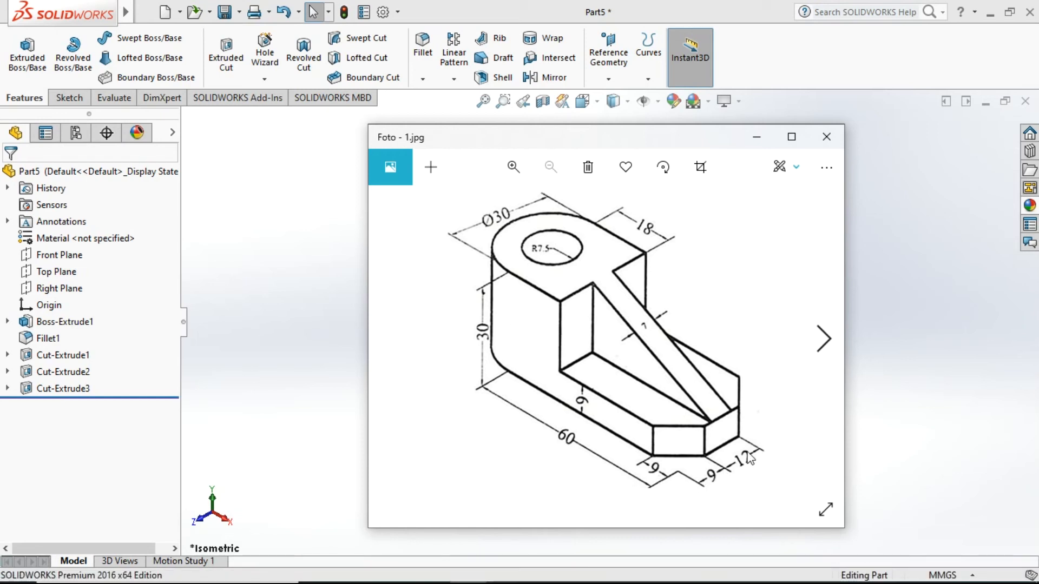
mouse_move(584, 579)
click(467, 571)
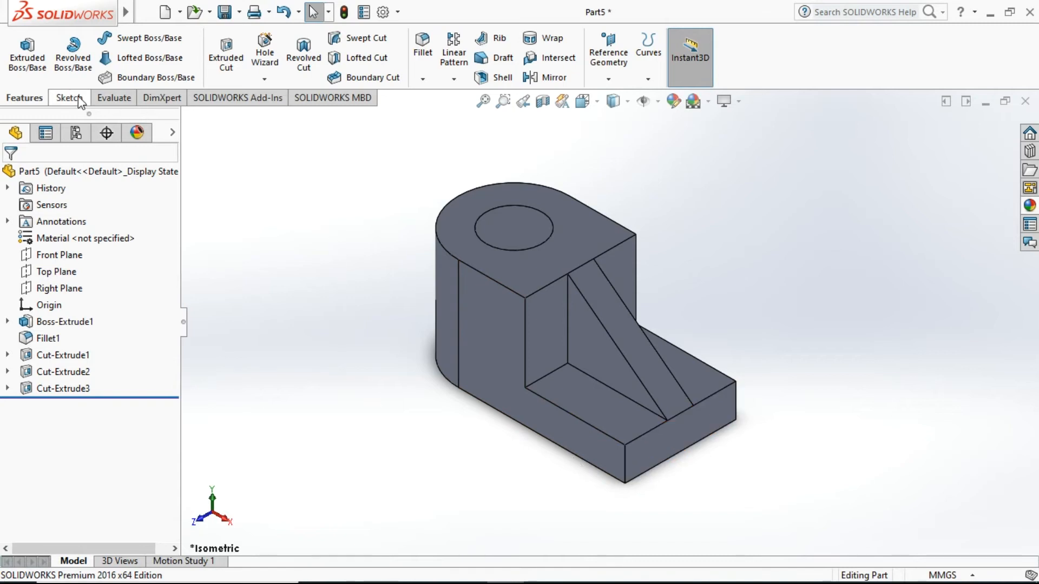
click(422, 80)
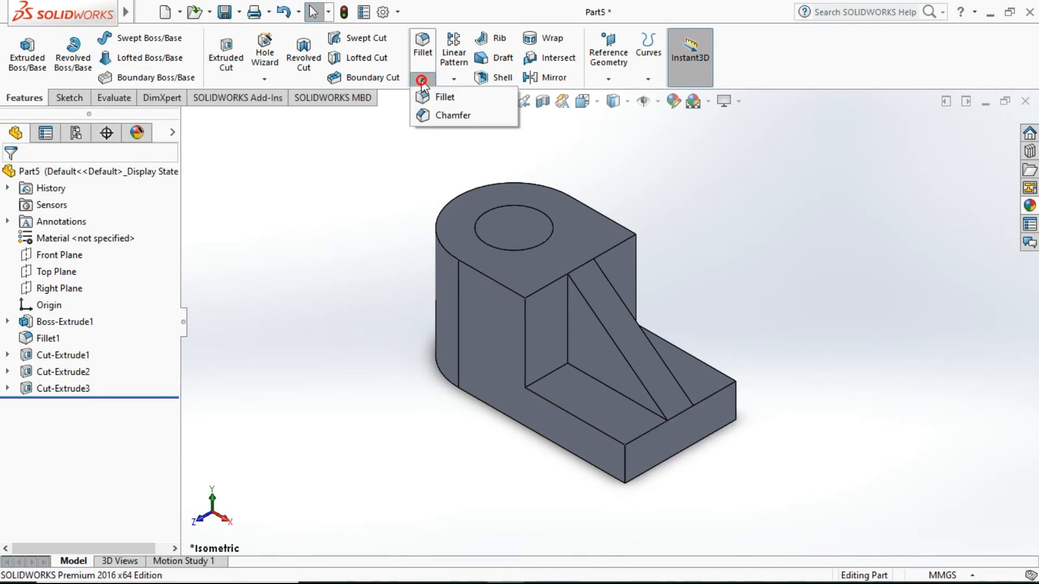
click(446, 117)
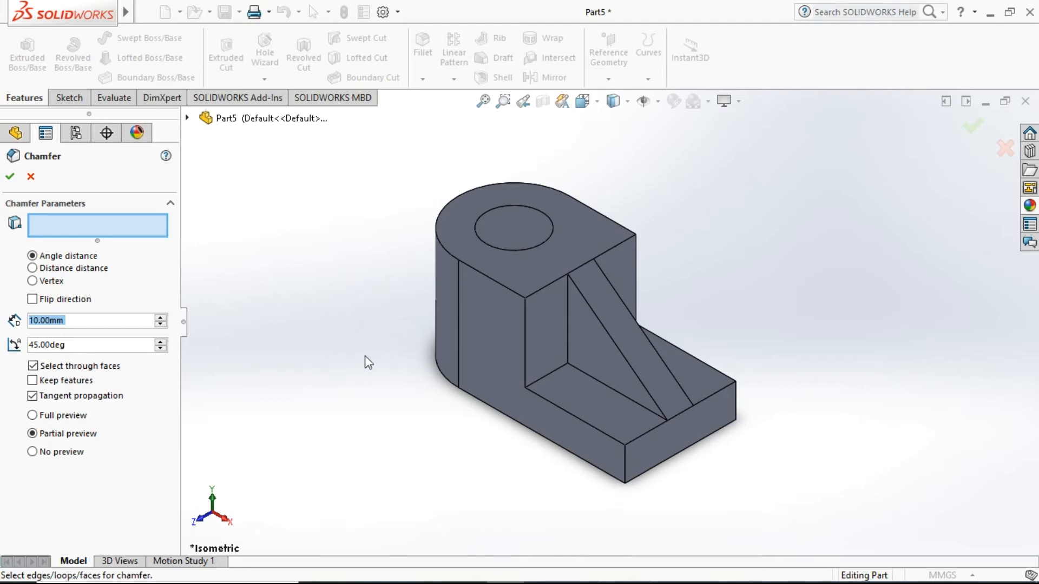
click(625, 460)
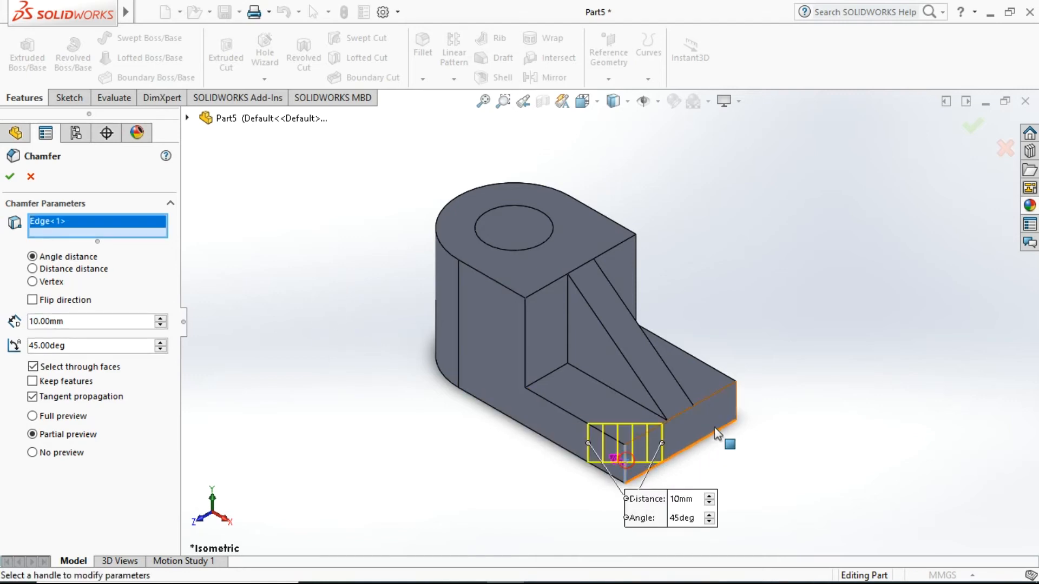
click(736, 421)
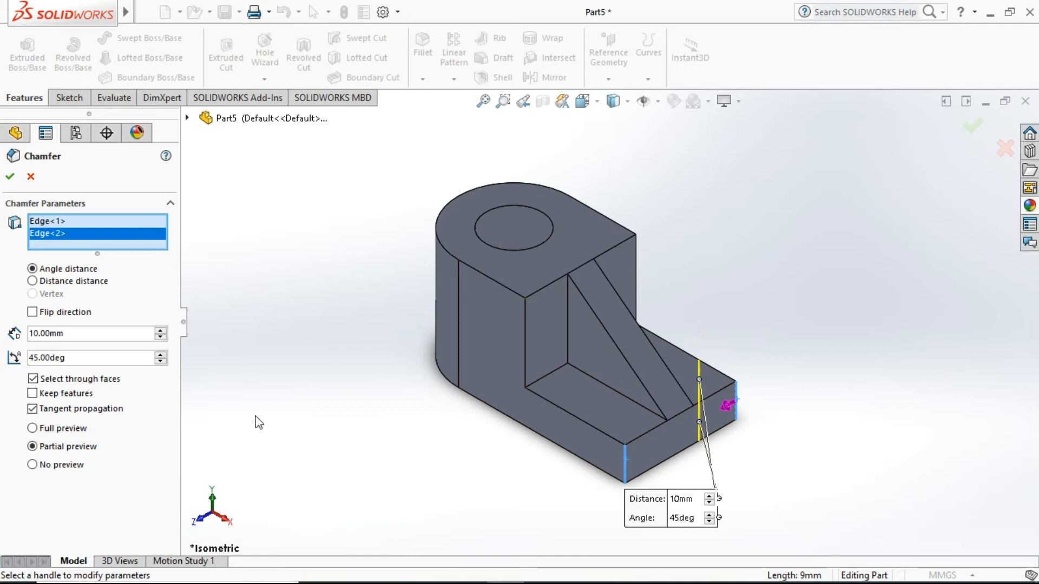
click(32, 281)
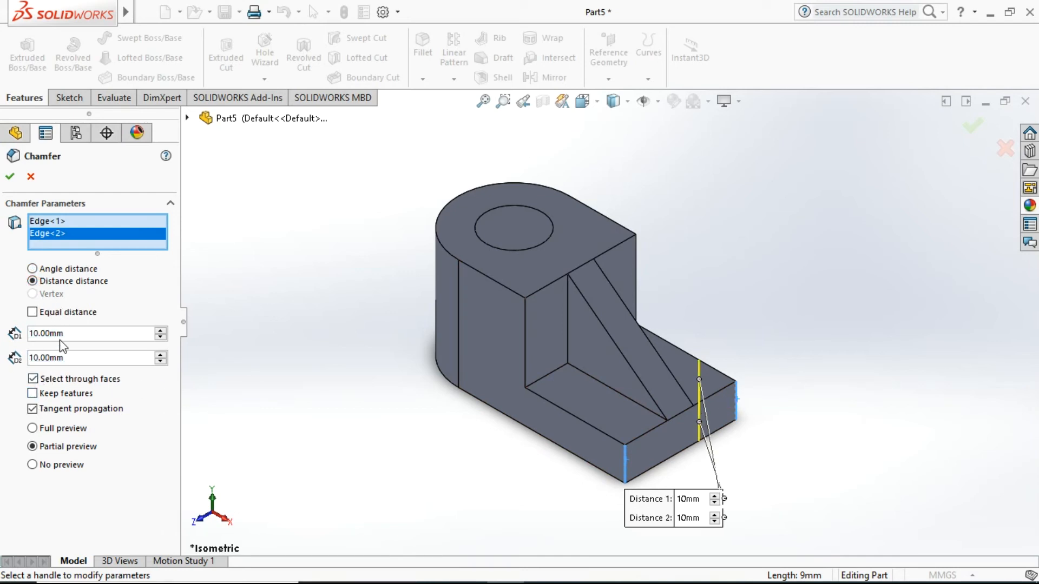
Set both chamfer distances to 9 mm and apply the chamfer.
click(72, 334)
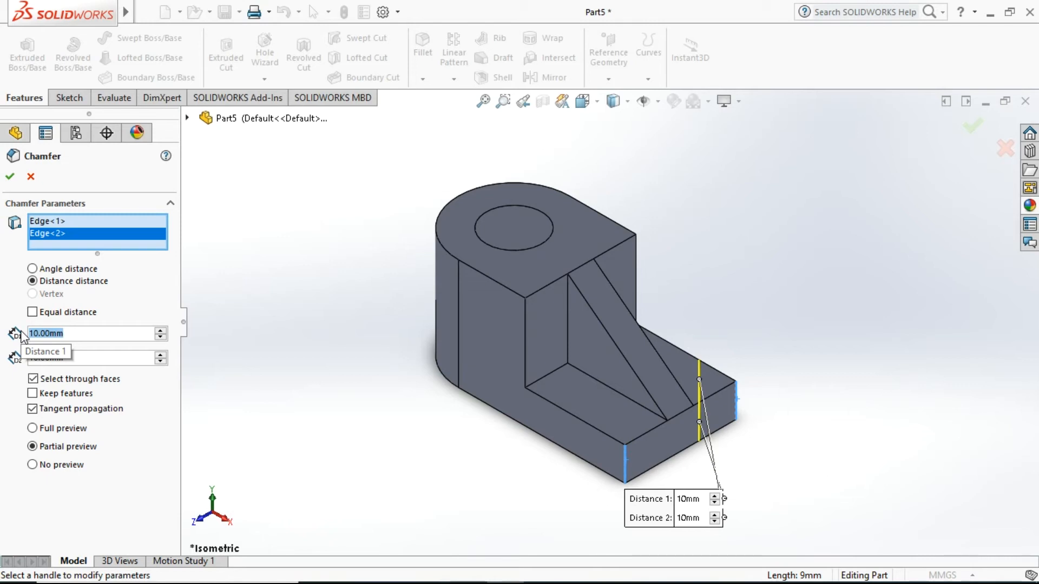
text(9)
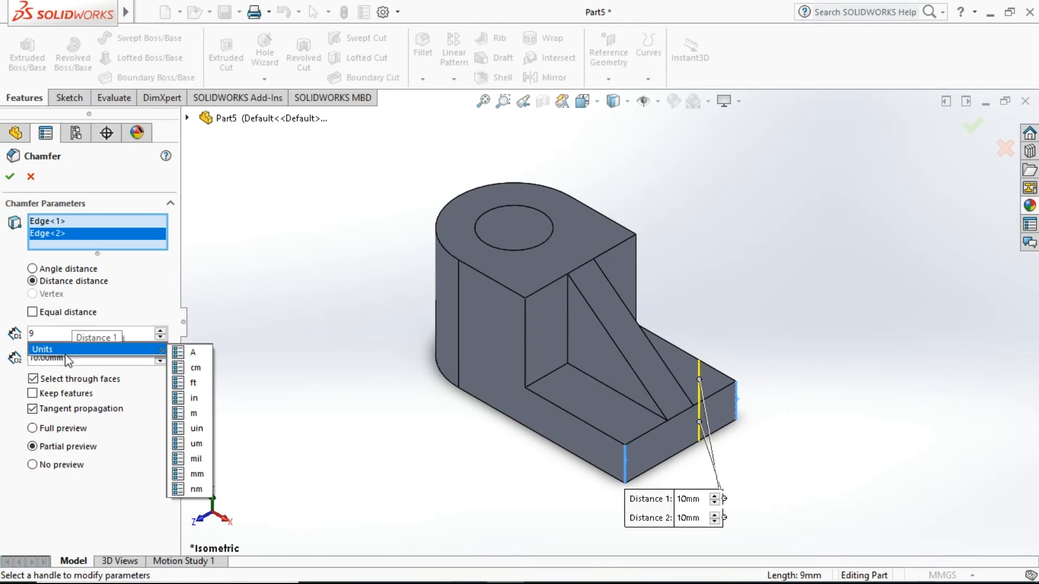
click(197, 474)
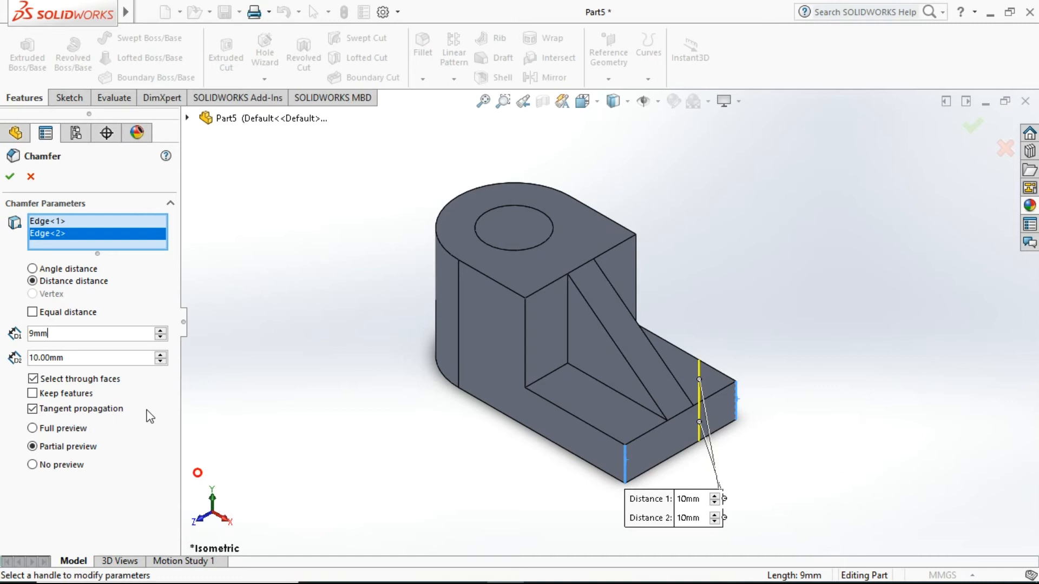
click(69, 355)
double_click(72, 357)
text(9mm)
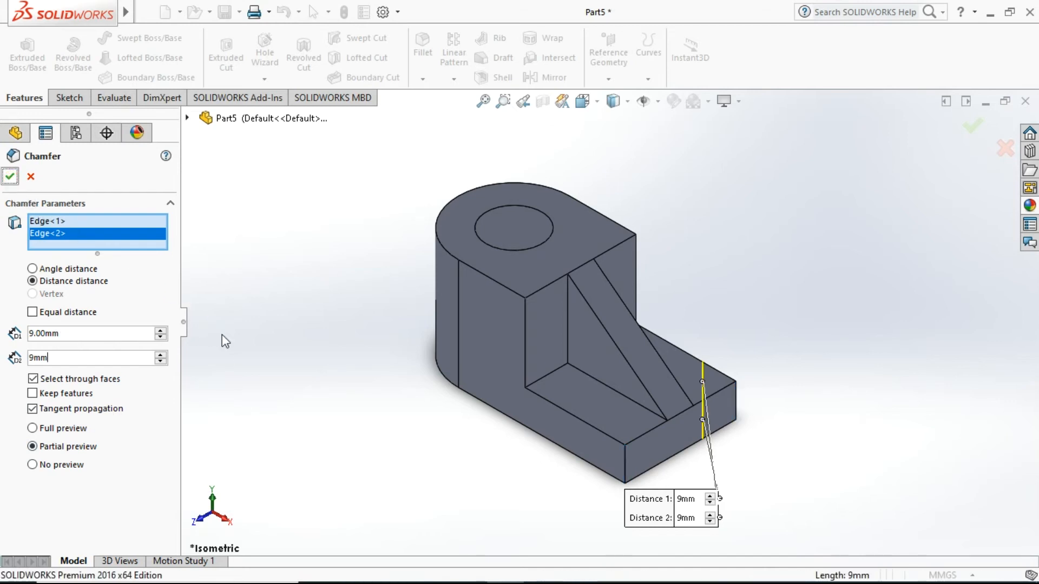
key(Return)
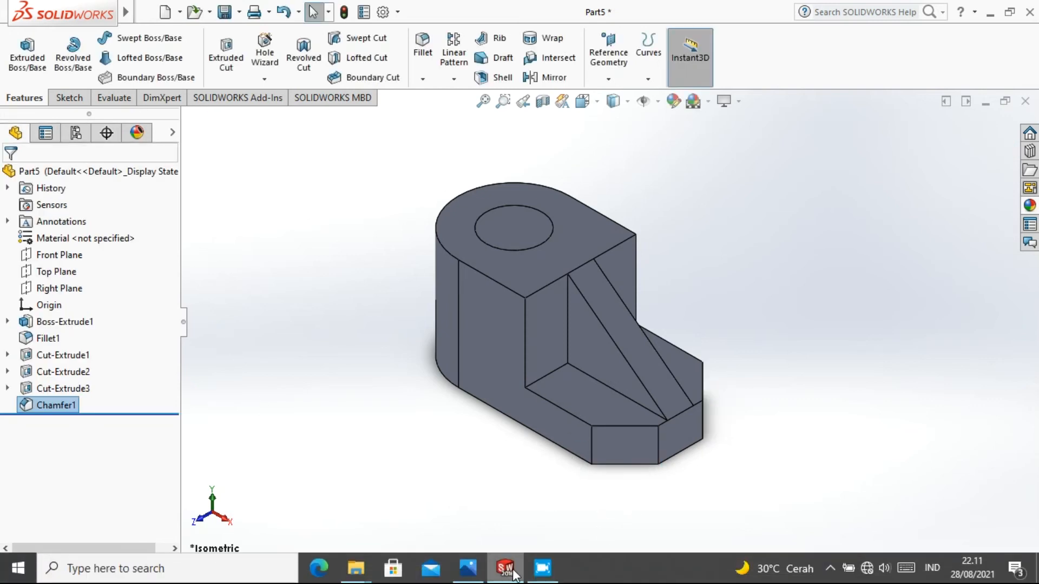
Compare the chamfered bracket with the reference drawing and inspect it from the opposite side, finishing in the isometric view.
click(469, 568)
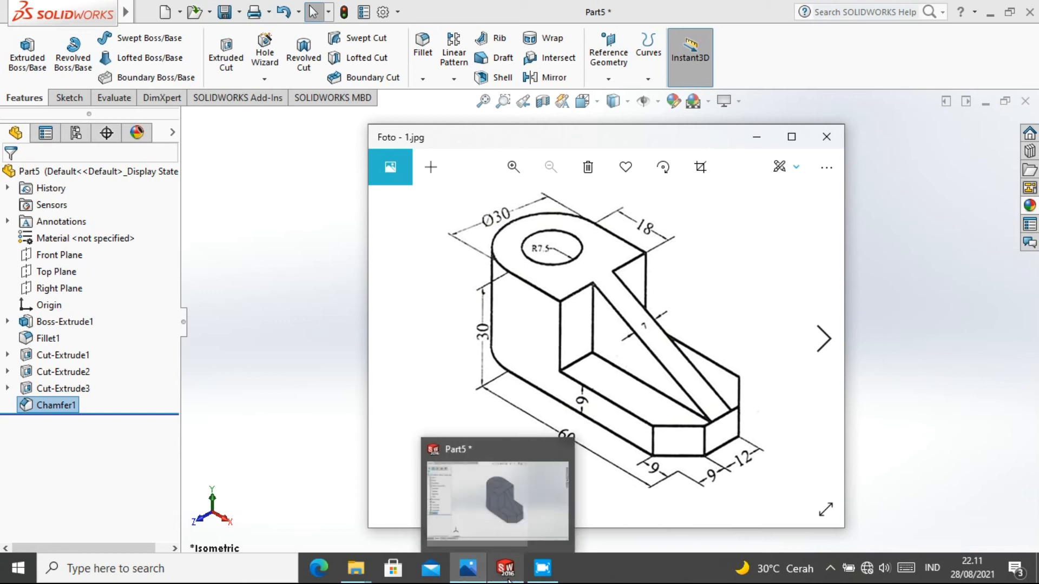
click(508, 580)
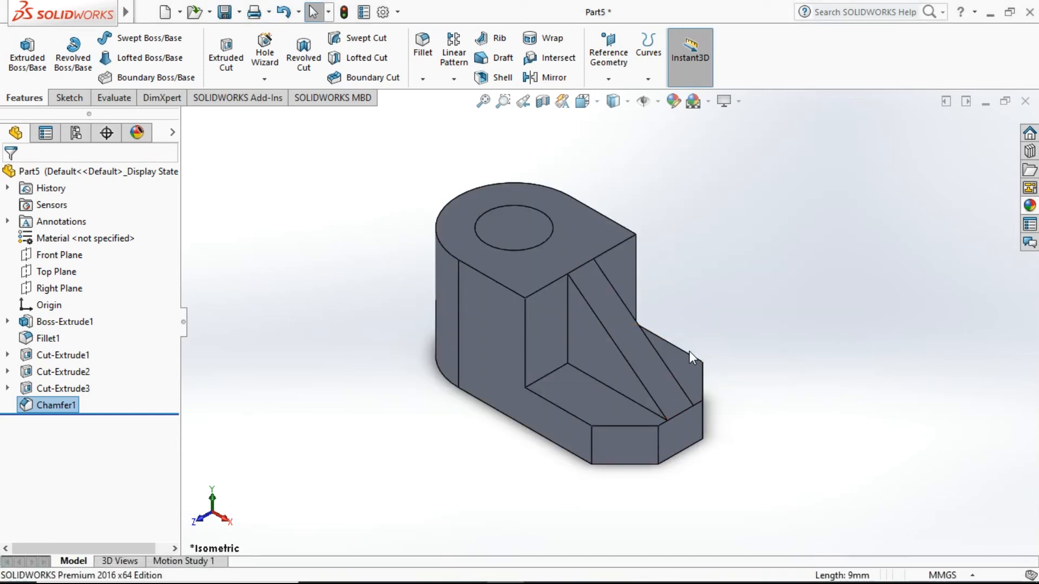
right_click(806, 438)
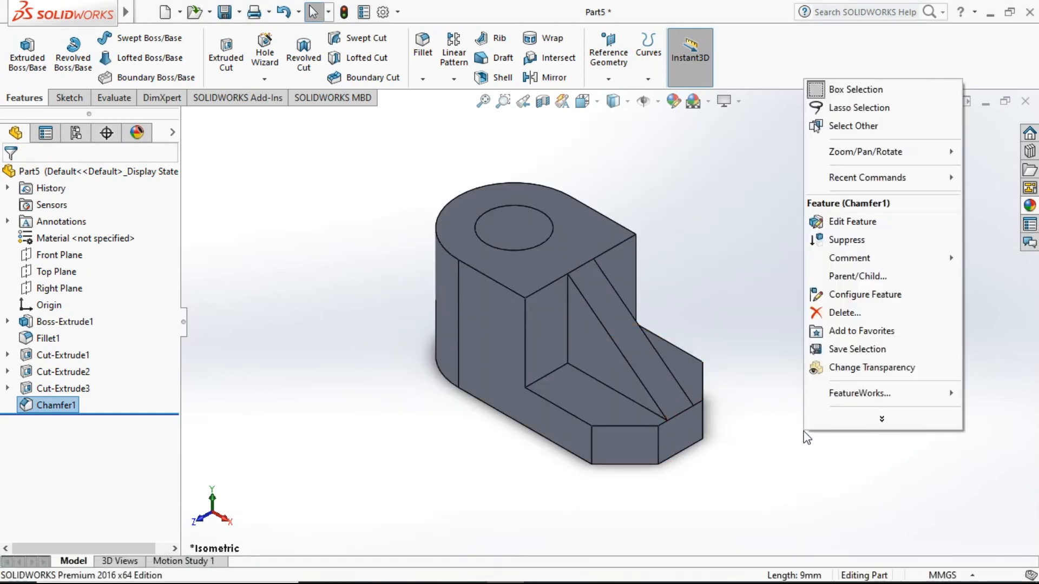
click(744, 472)
right_click(754, 506)
click(793, 388)
drag(756, 391, 682, 464)
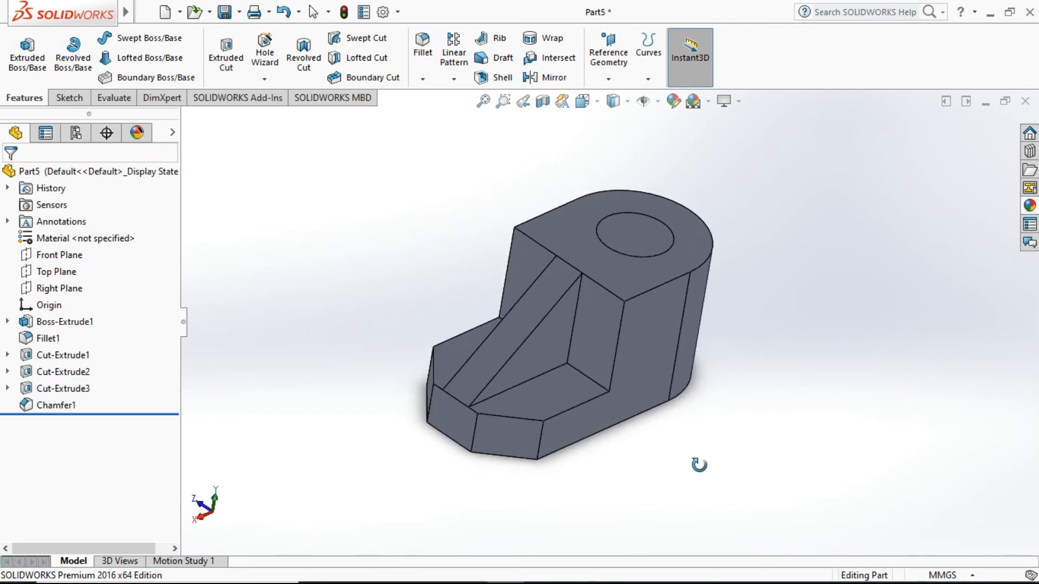
right_click(742, 436)
click(780, 215)
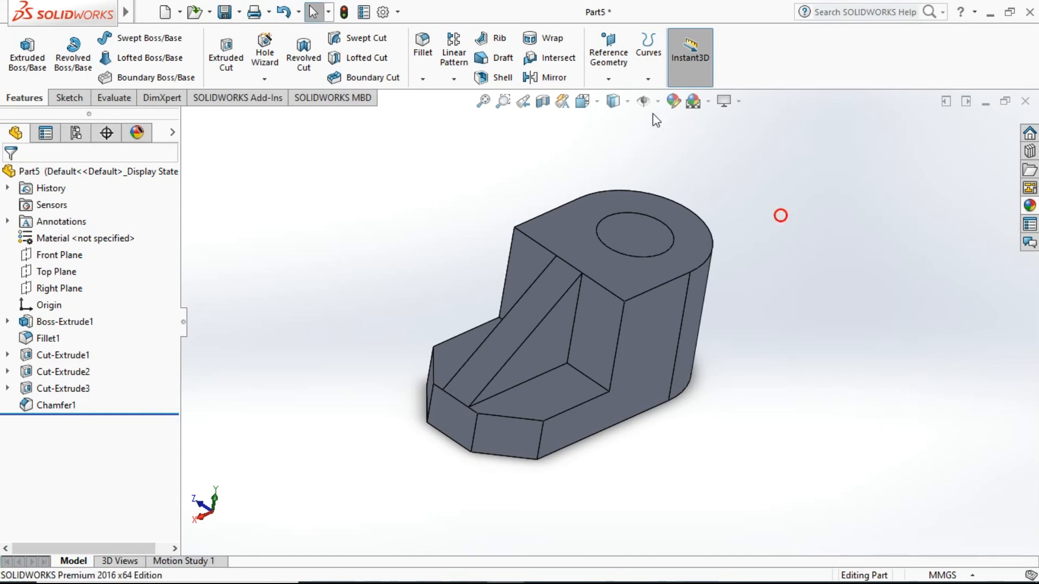
click(595, 101)
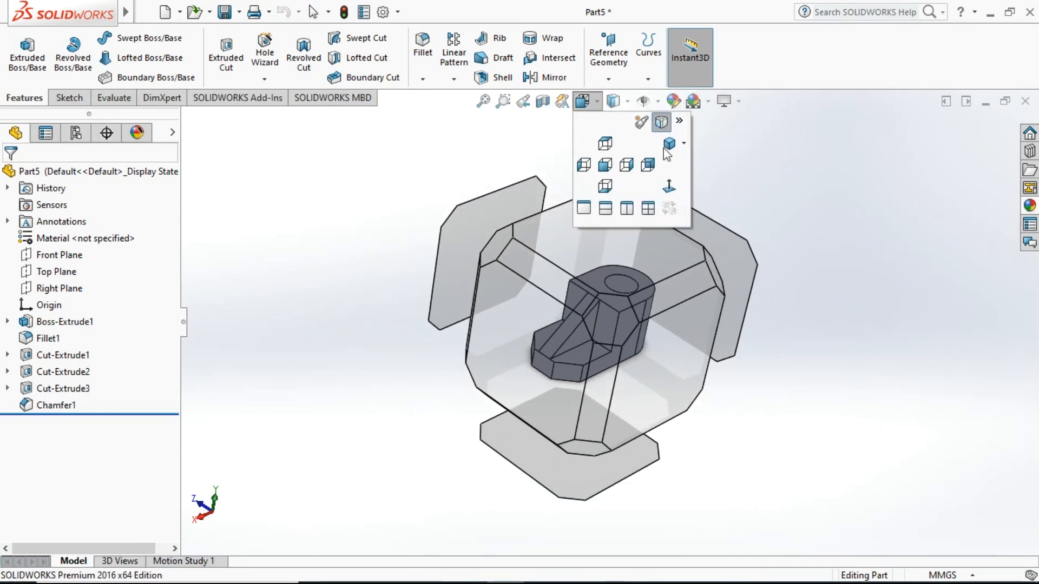
click(685, 144)
click(703, 163)
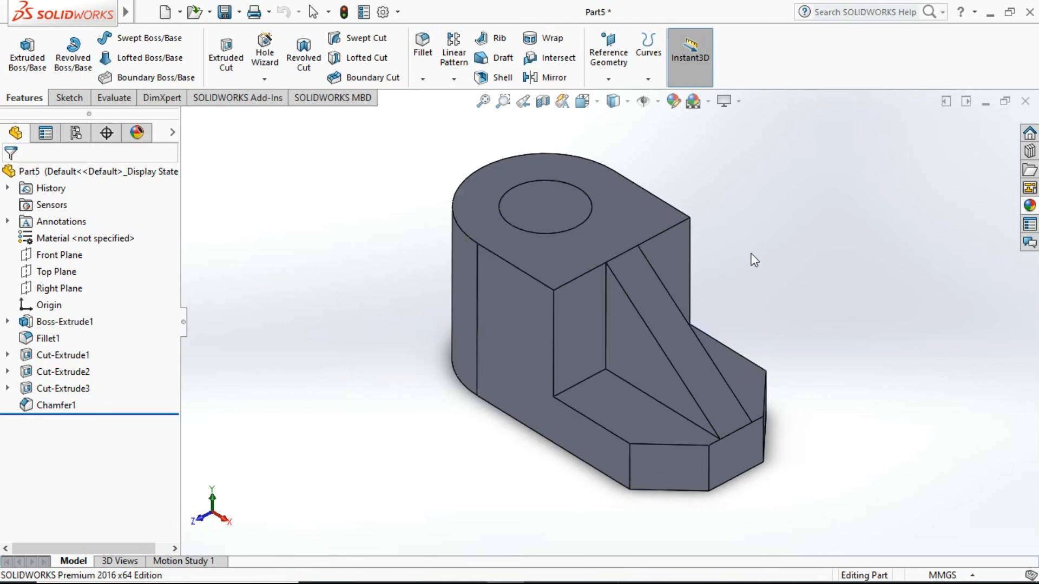
Apply the blue high gloss plastic appearance to the whole part.
click(1028, 207)
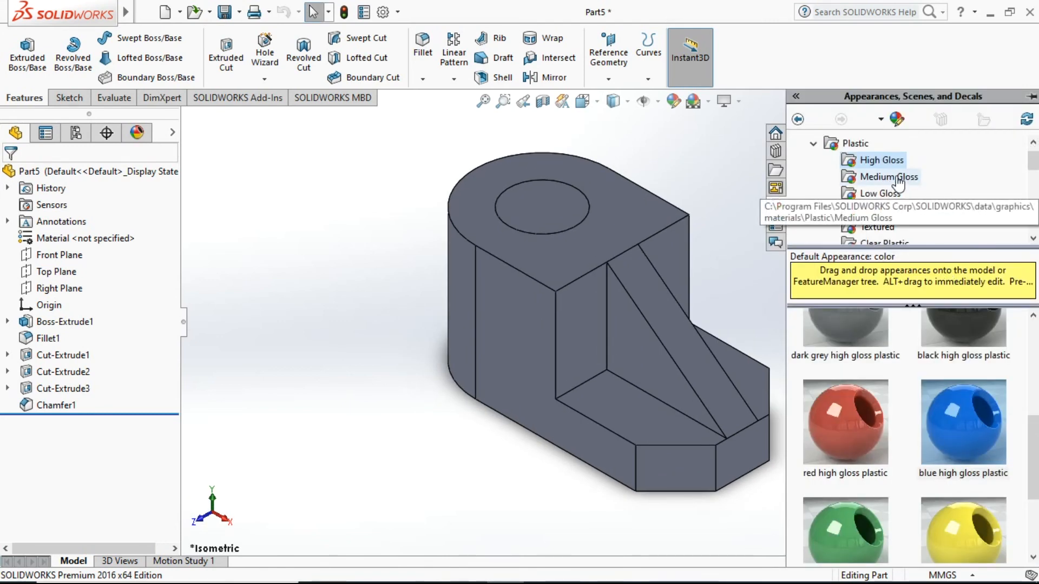
click(886, 159)
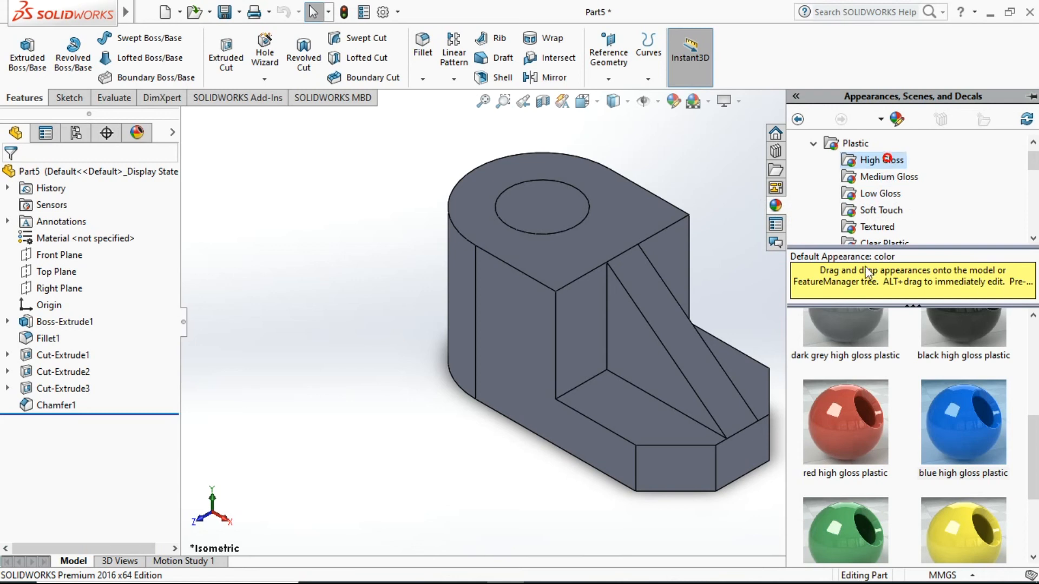
click(957, 431)
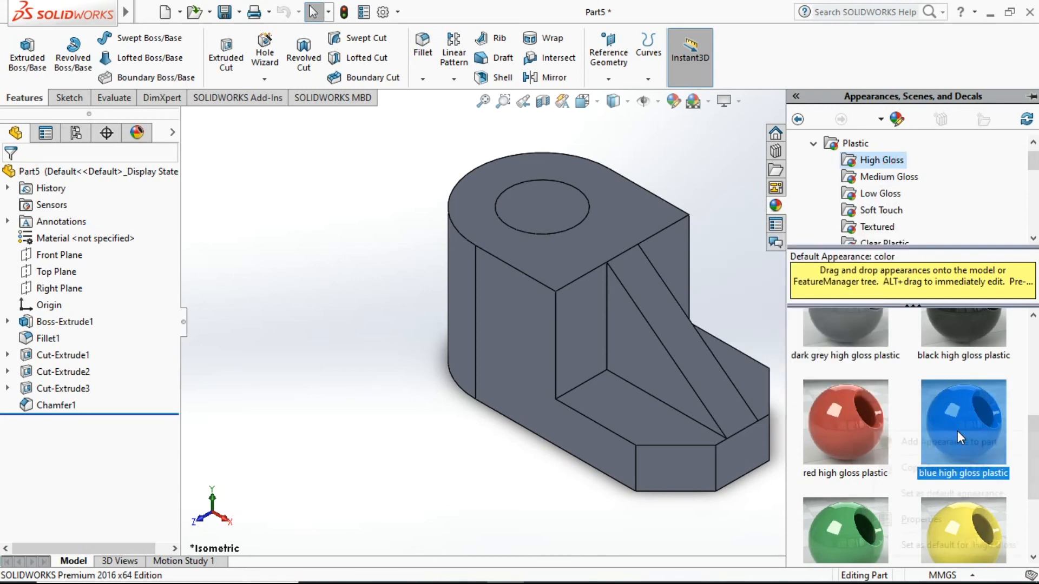
right_click(956, 431)
click(937, 443)
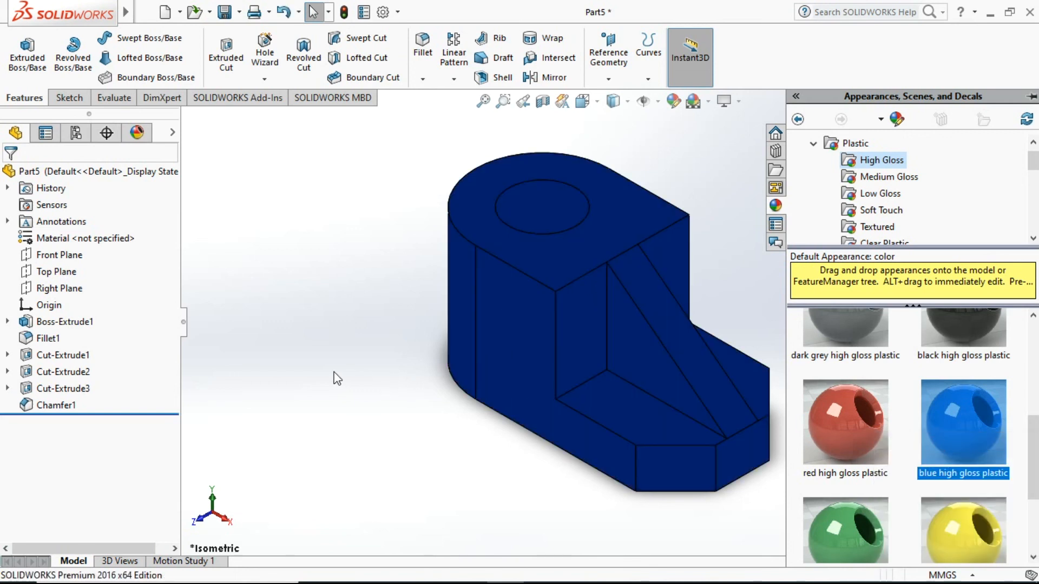
scroll(335, 372, down, 1)
scroll(335, 373, up, 2)
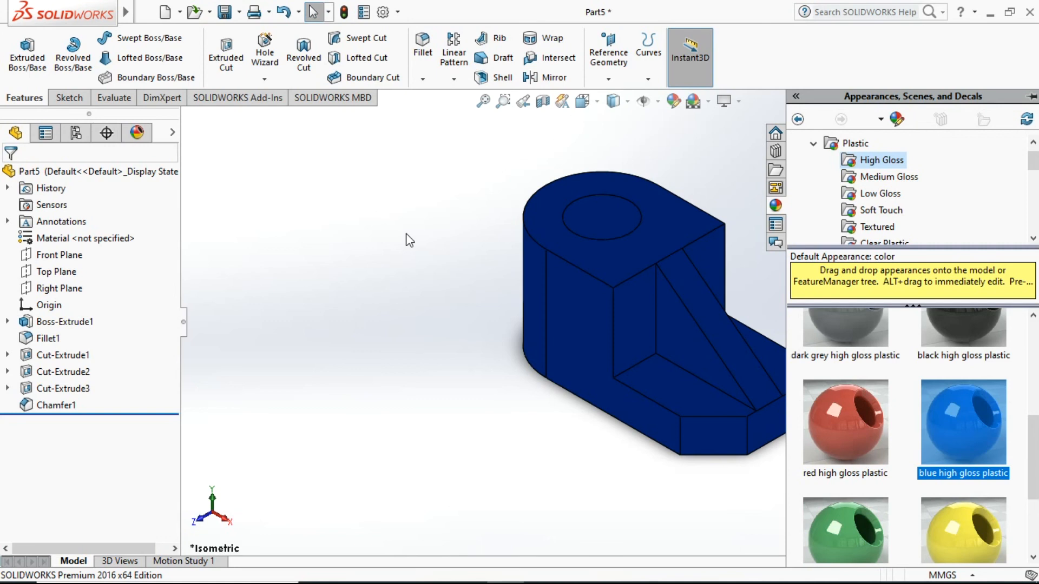
click(406, 235)
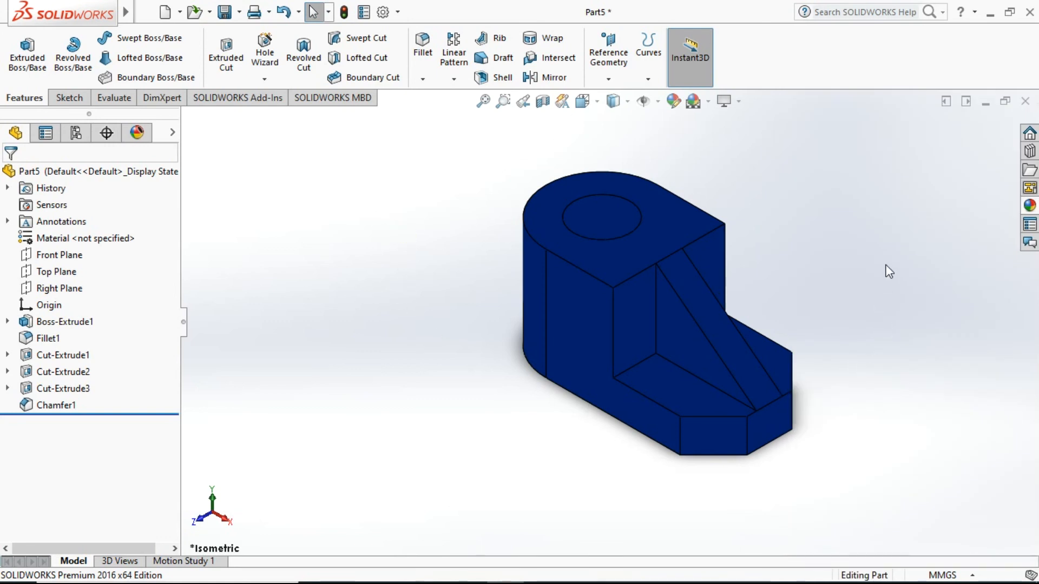
Inspect the blue bracket from its chamfered rib end and restore the isometric view.
scroll(889, 272, down, 1)
right_click(781, 363)
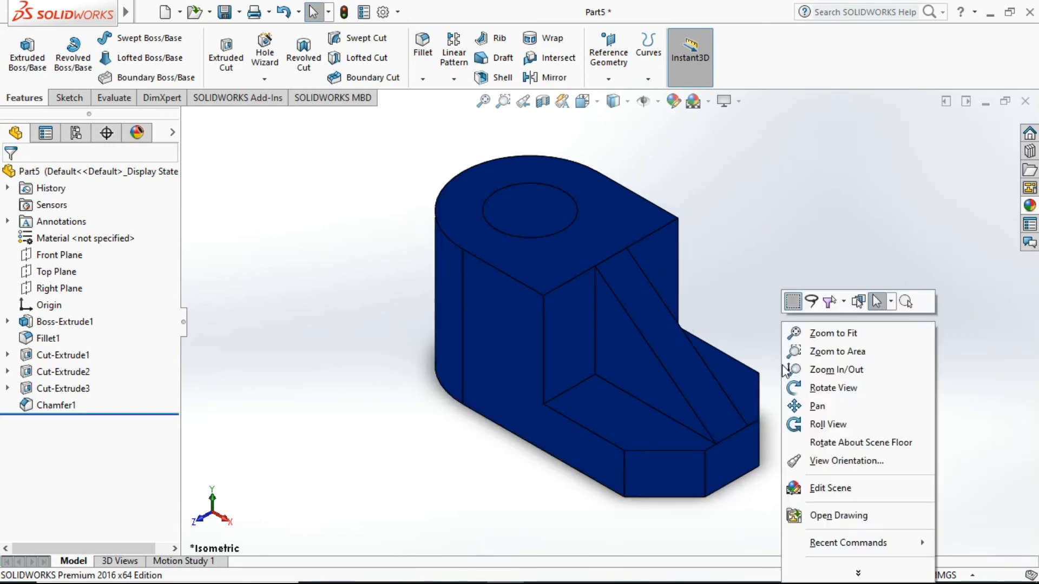
click(823, 392)
drag(653, 248, 602, 237)
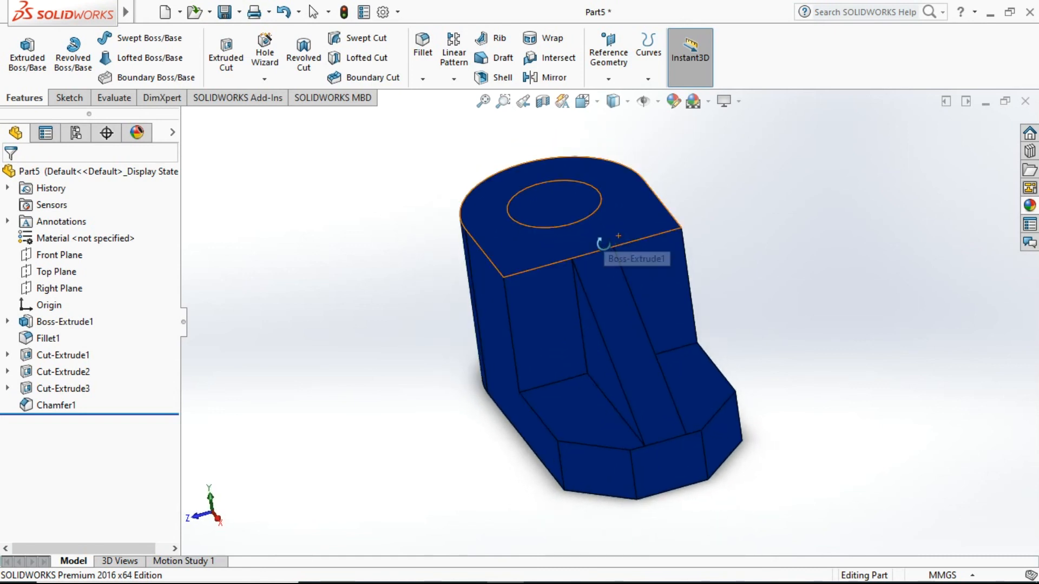
right_click(597, 238)
click(648, 255)
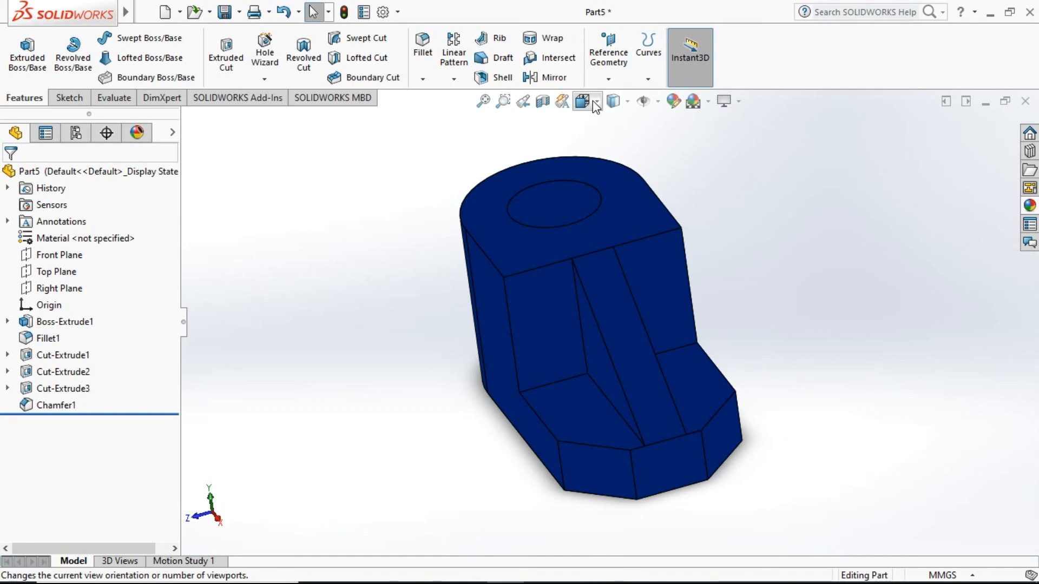
click(595, 103)
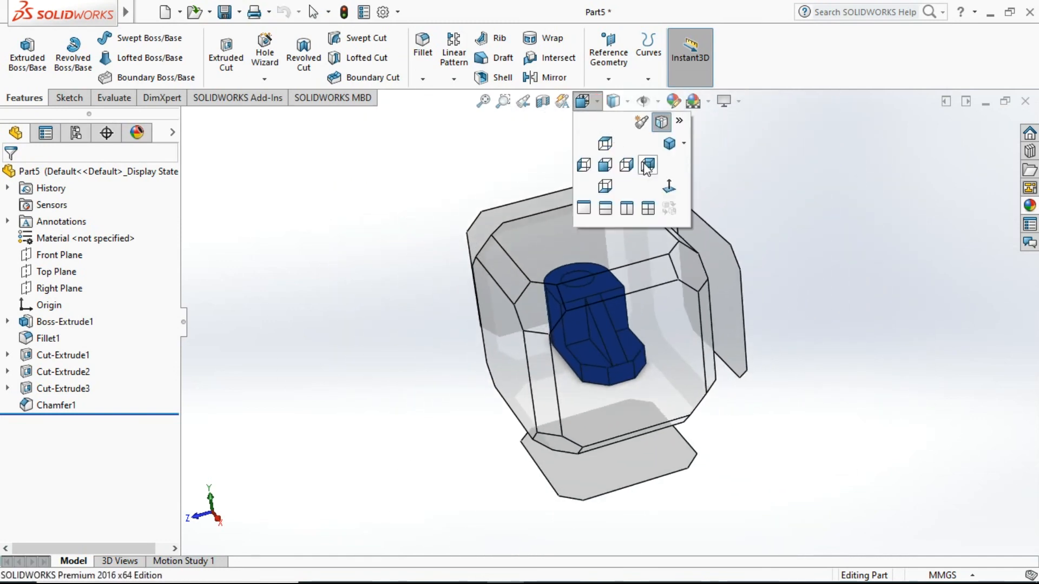
click(685, 144)
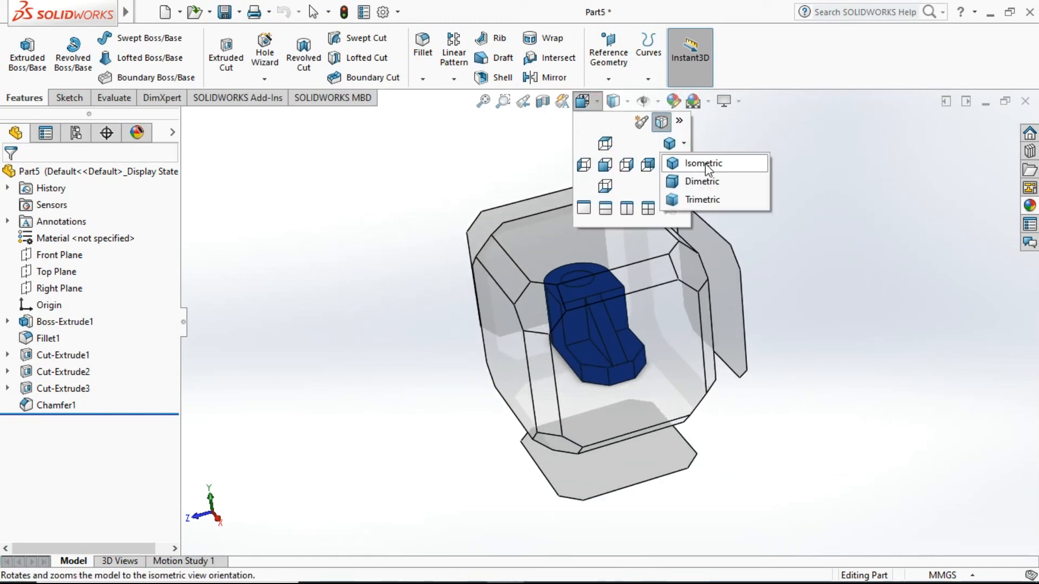
click(686, 163)
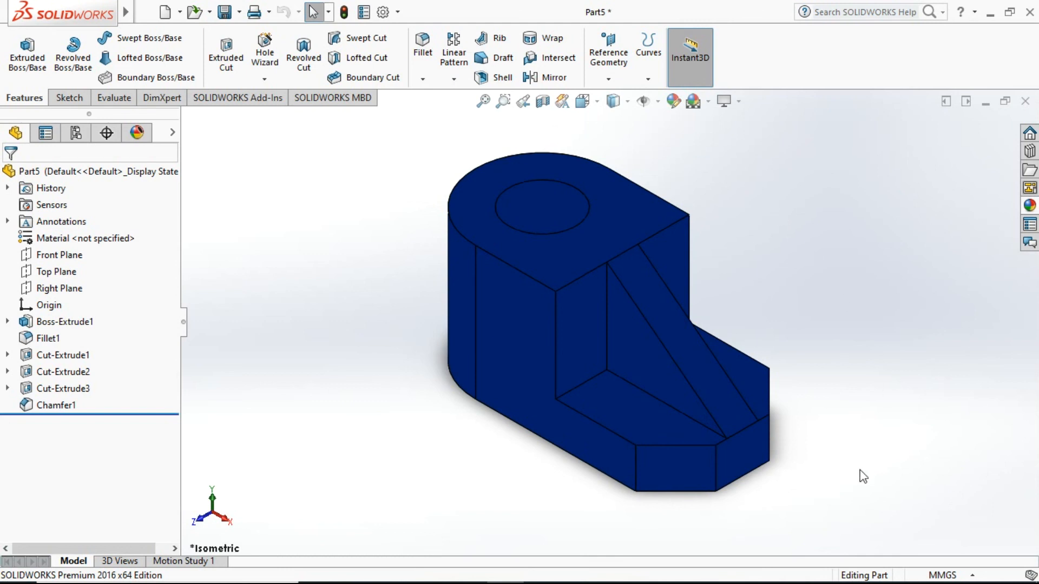